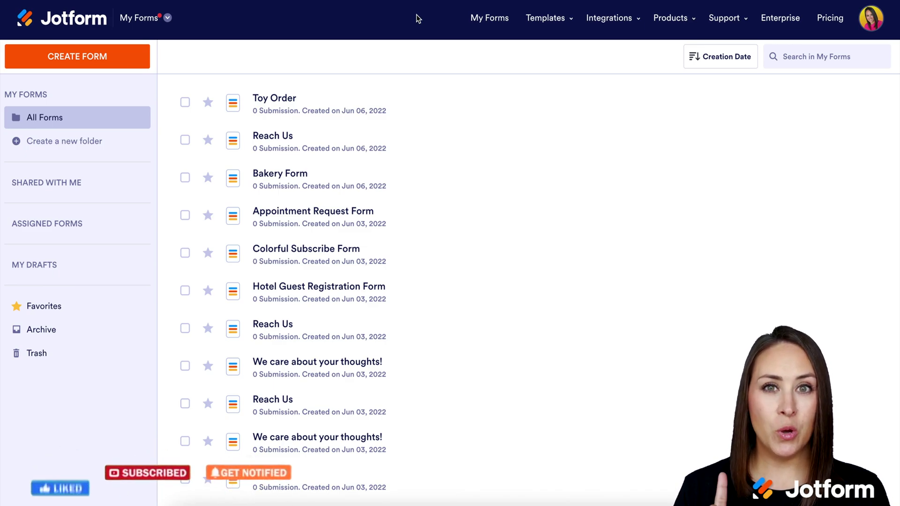
Go to My Apps from the Jotform products menu and begin creating a new app
{"action": "left_click", "coordinate": [147, 23]}
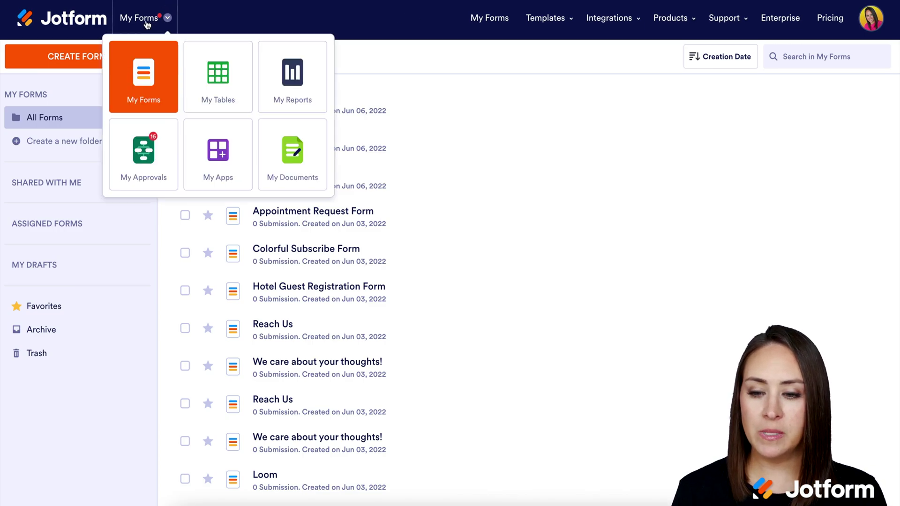
{"action": "left_click", "coordinate": [216, 159]}
{"action": "left_click", "coordinate": [89, 59]}
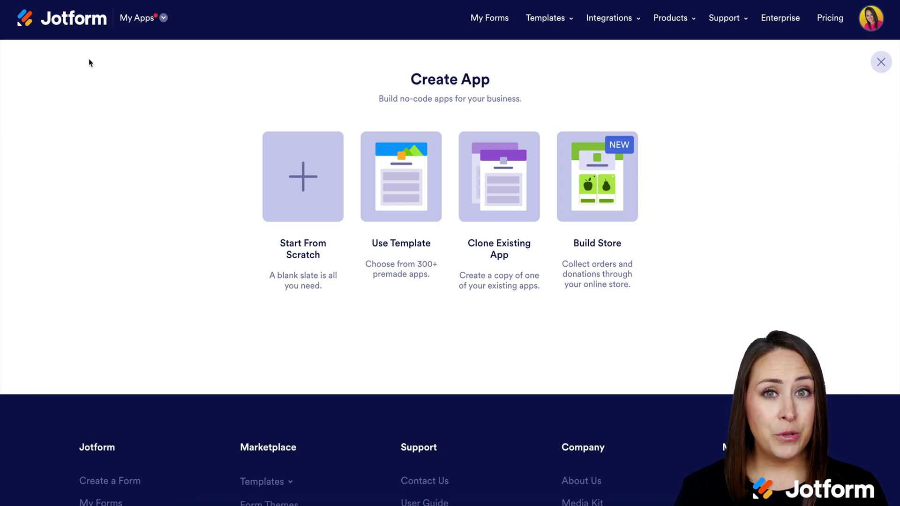
Search app templates for 'toy' and create an app from the Toy Tracker App template
{"action": "left_click", "coordinate": [397, 211]}
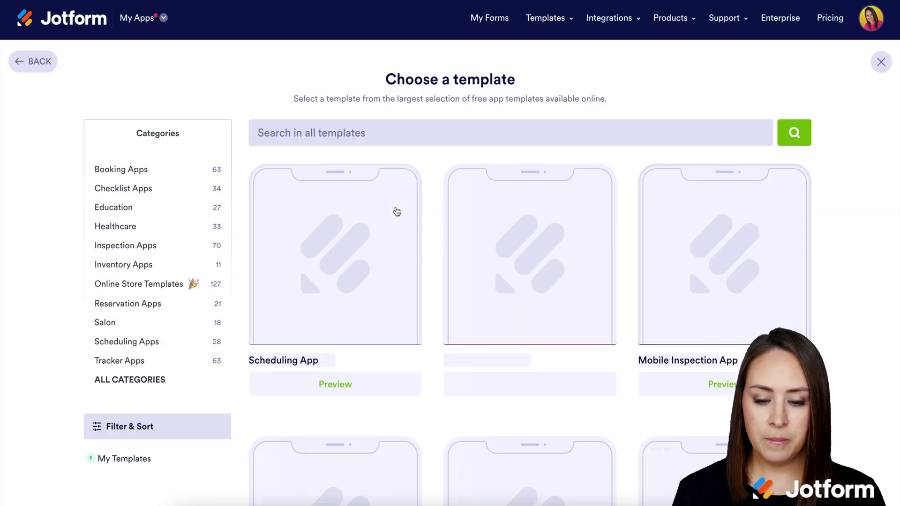
{"action": "left_click", "coordinate": [366, 142]}
{"action": "type", "text": "toy"}
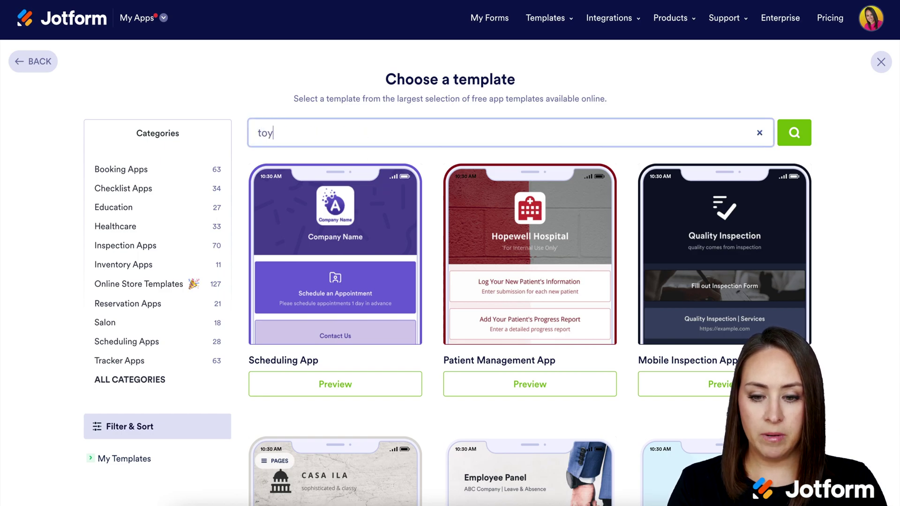
{"action": "key", "text": "Return"}
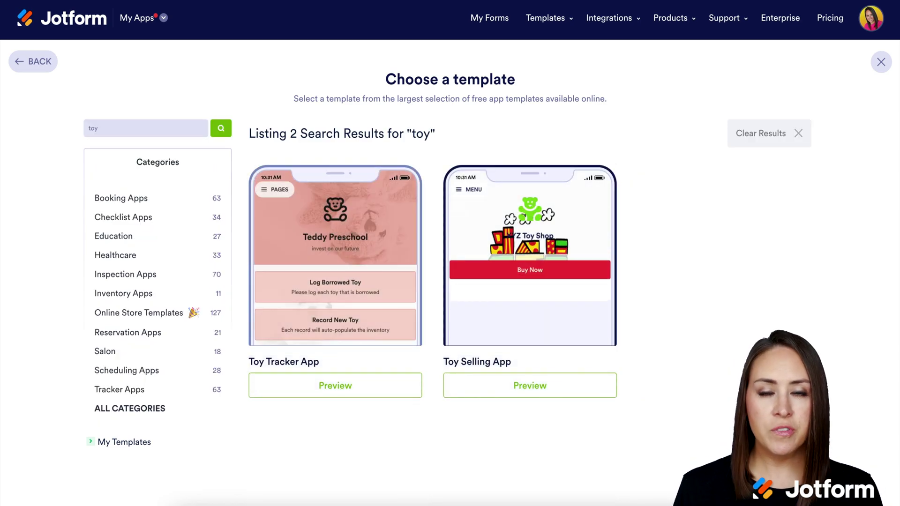
{"action": "left_click", "coordinate": [351, 280]}
{"action": "left_click", "coordinate": [788, 14]}
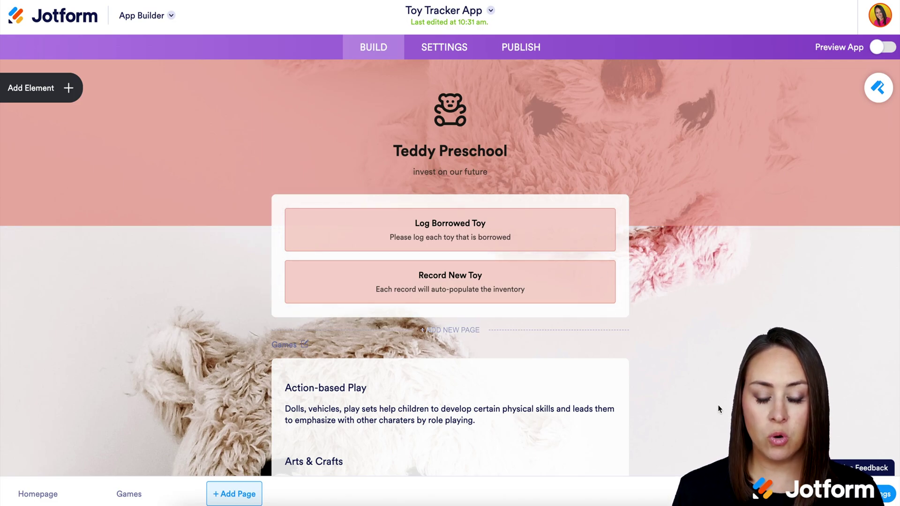
{"action": "scroll", "coordinate": [718, 406], "scroll_direction": "down", "scroll_amount": 2}
{"action": "scroll", "coordinate": [719, 410], "scroll_direction": "down", "scroll_amount": 6}
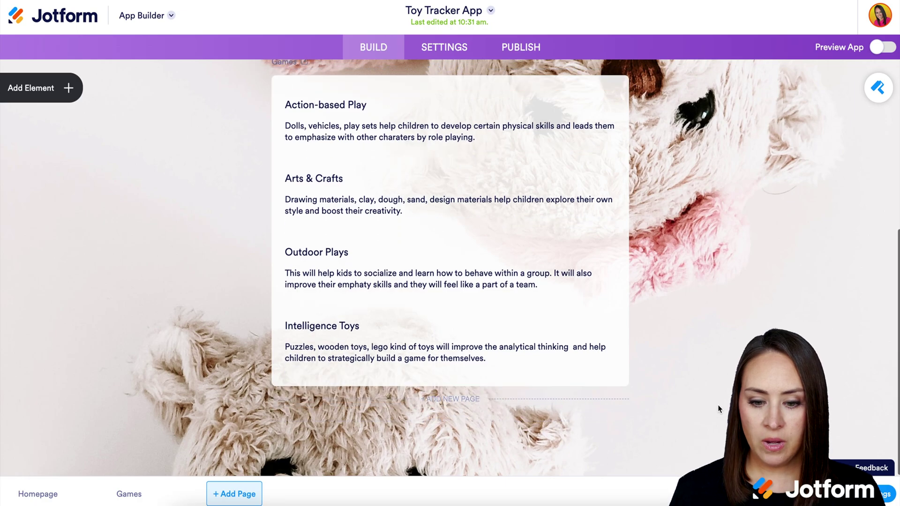
{"action": "scroll", "coordinate": [718, 409], "scroll_direction": "up", "scroll_amount": 8}
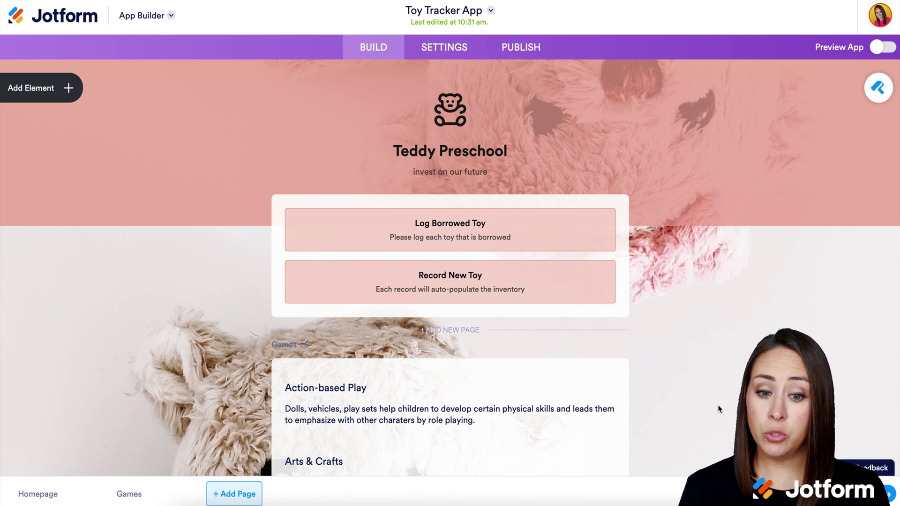
Drag a Product List element onto the homepage below the Record New Toy card
{"action": "left_click", "coordinate": [58, 93]}
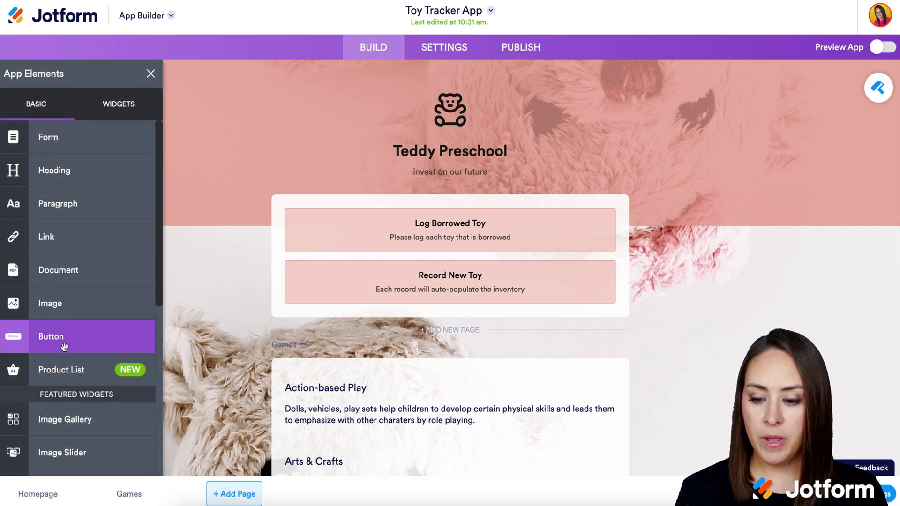
{"action": "left_click_drag", "start_coordinate": [49, 379], "coordinate": [435, 331]}
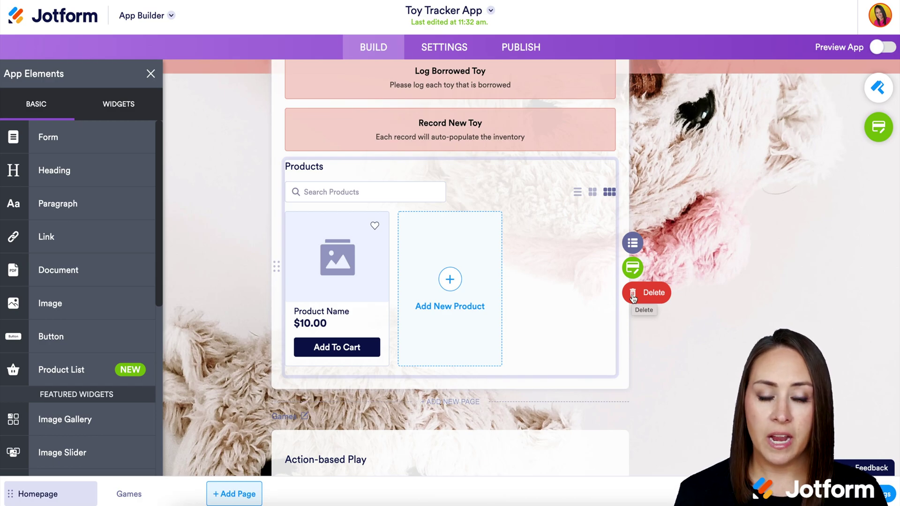
Delete the placeholder $10.00 product and retitle the product list 'Toys For Sale'
{"action": "left_click", "coordinate": [633, 244]}
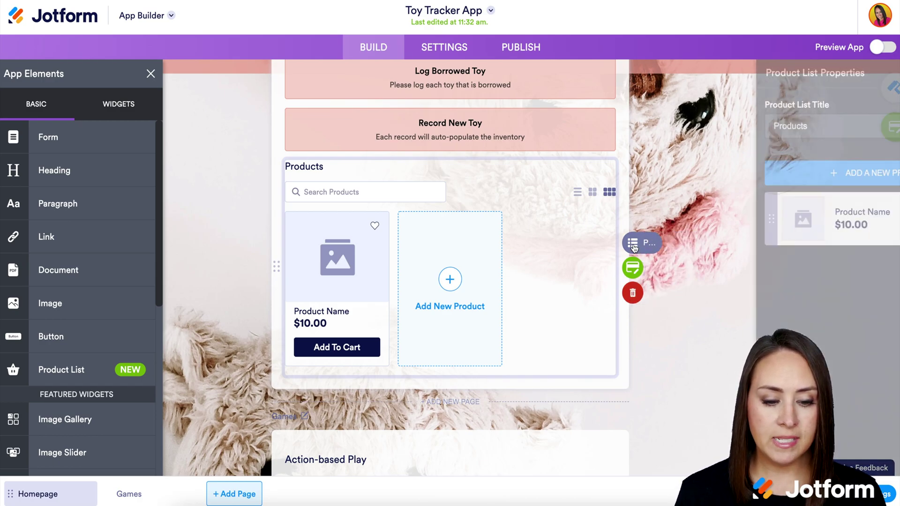
{"action": "mouse_move", "coordinate": [827, 244]}
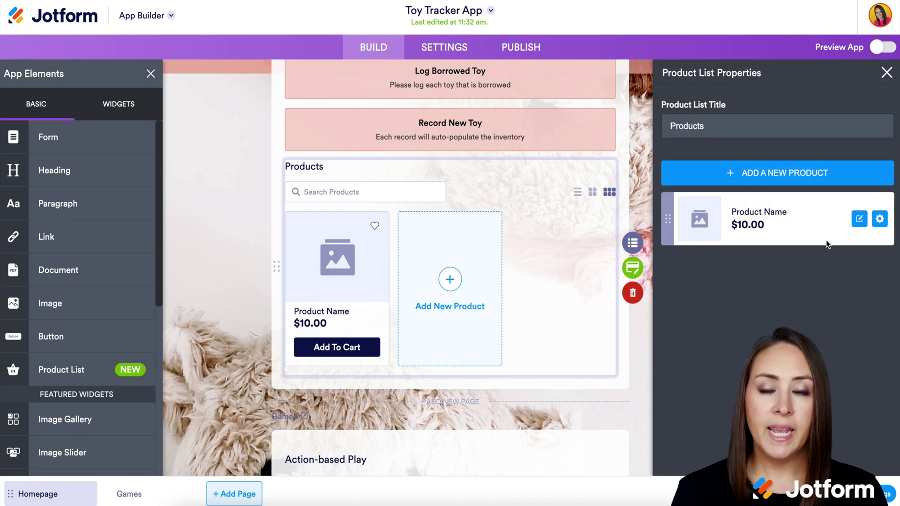
{"action": "left_click", "coordinate": [879, 220]}
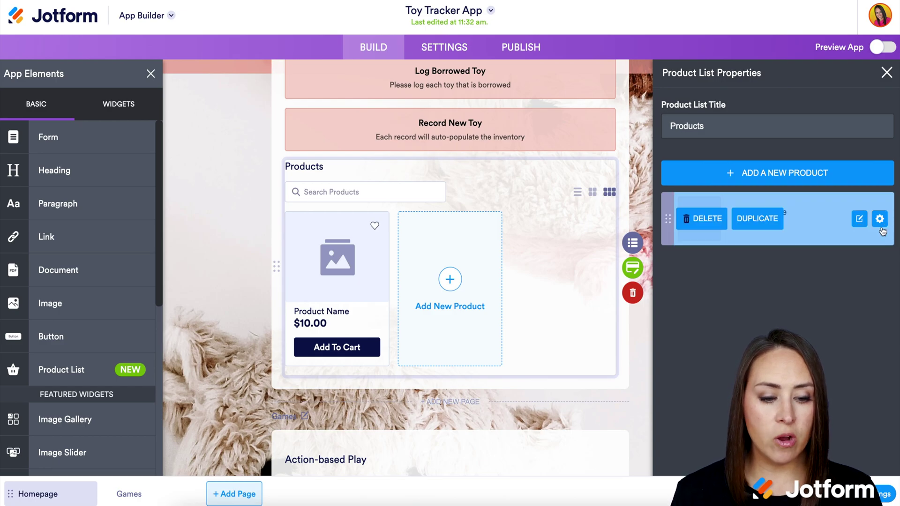
{"action": "left_click", "coordinate": [702, 219]}
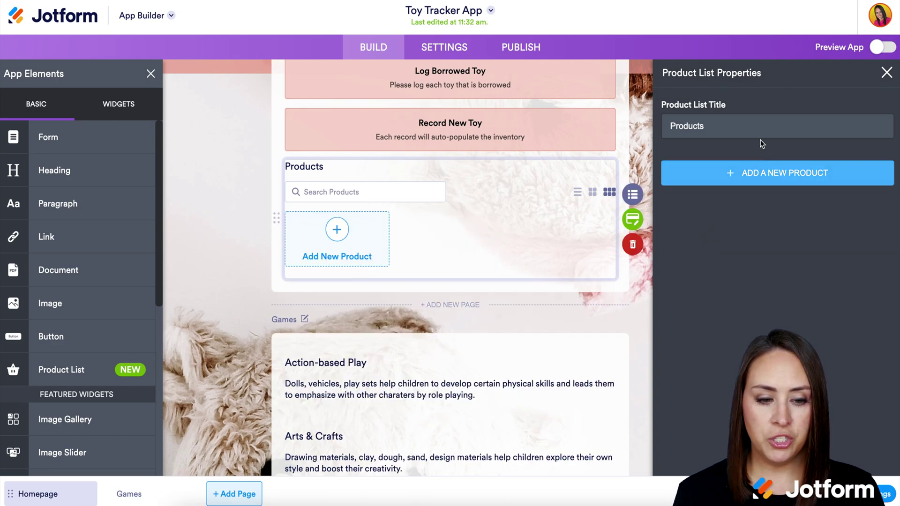
{"action": "double_click", "coordinate": [693, 128]}
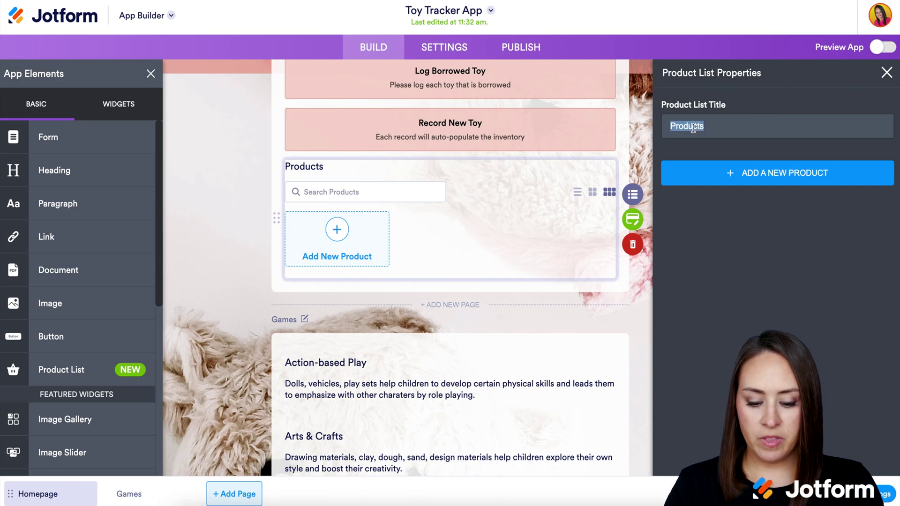
{"action": "type", "text": "Toys For Sale"}
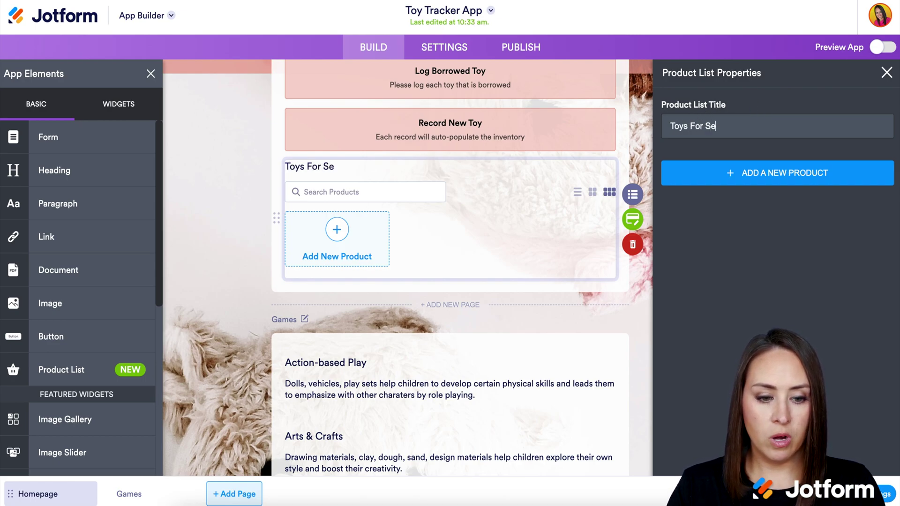
Add a new product named Train with the Price field enabled
{"action": "left_click", "coordinate": [741, 178]}
{"action": "left_click", "coordinate": [707, 159]}
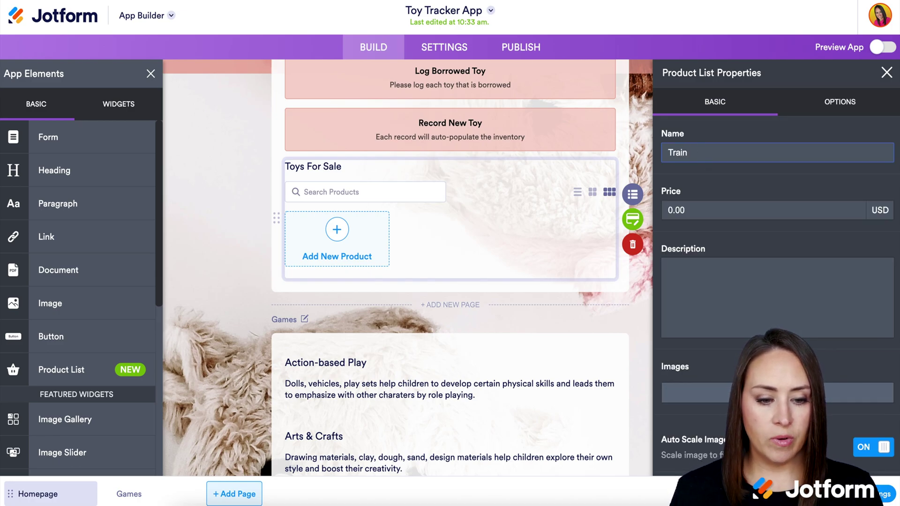
{"action": "left_click", "coordinate": [723, 213]}
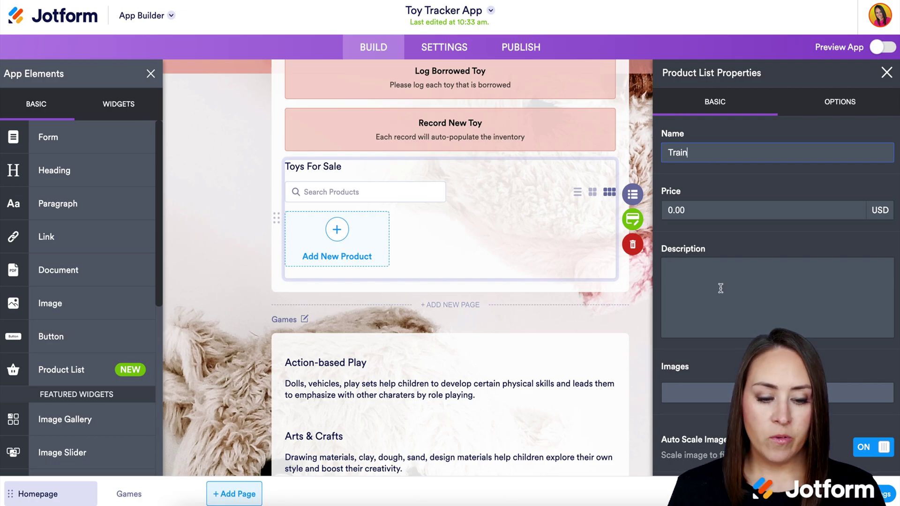
{"action": "scroll", "coordinate": [741, 311], "scroll_direction": "down", "scroll_amount": 1}
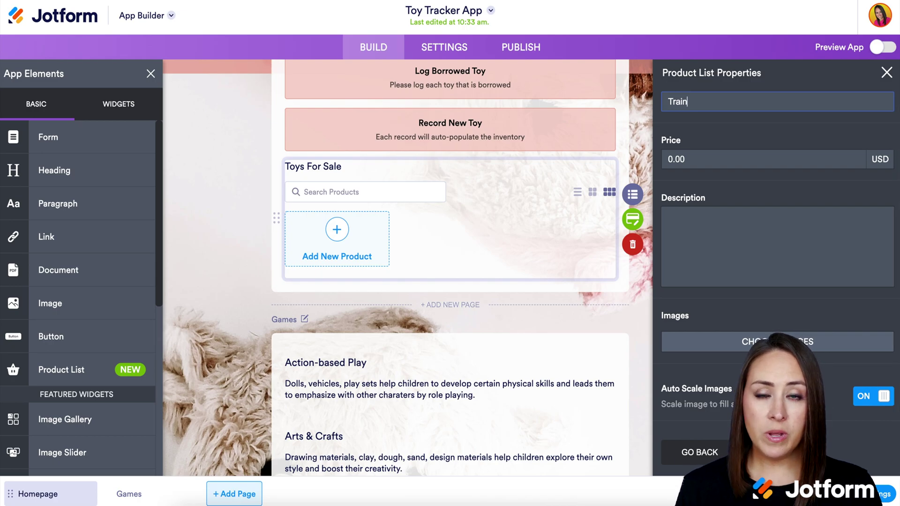
{"action": "scroll", "coordinate": [834, 143], "scroll_direction": "up", "scroll_amount": 1}
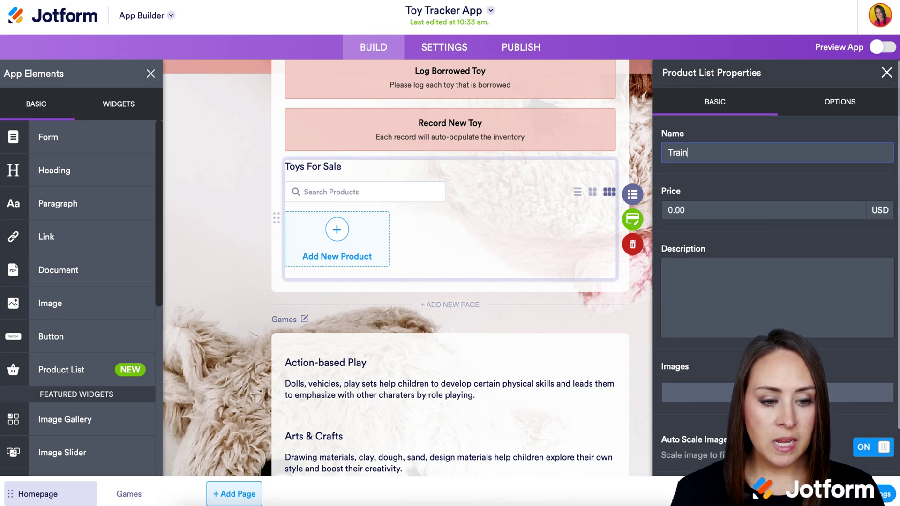
{"action": "left_click", "coordinate": [840, 102]}
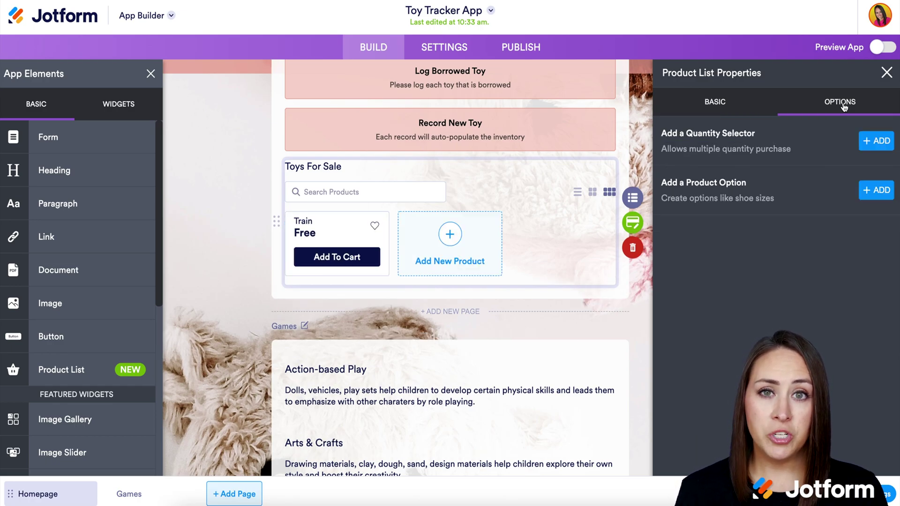
Give the Train a quantity selector with a range of 10
{"action": "left_click", "coordinate": [877, 143]}
{"action": "left_click", "coordinate": [844, 164]}
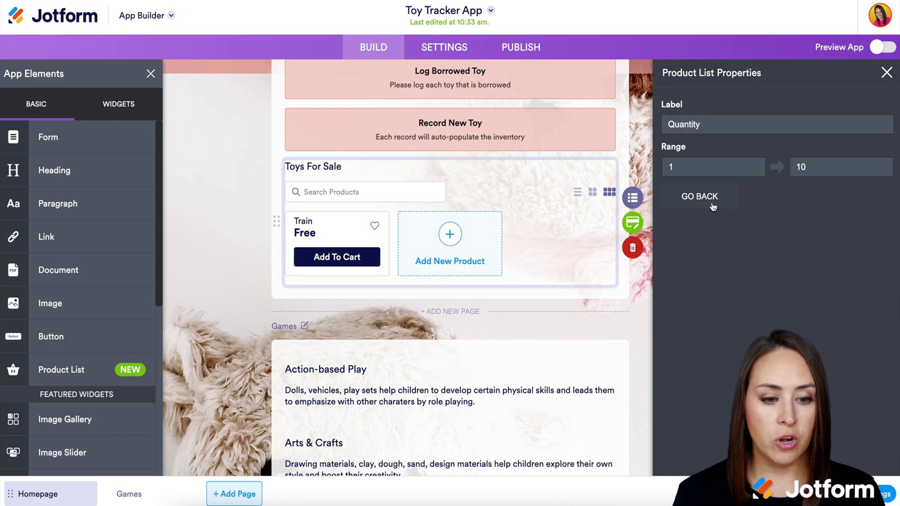
{"action": "left_click", "coordinate": [700, 197]}
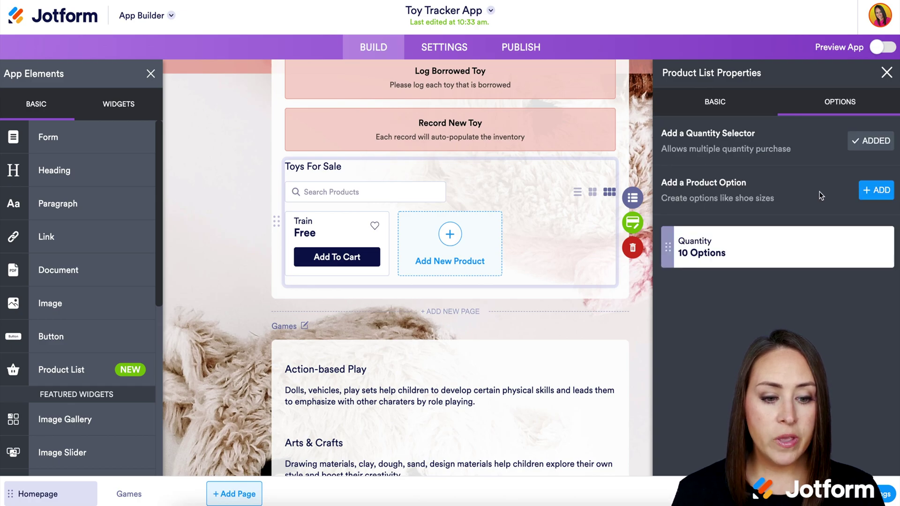
Add a Color option from the preset, removing Magenta to leave Red, Blue, Green and Yellow
{"action": "left_click", "coordinate": [874, 197]}
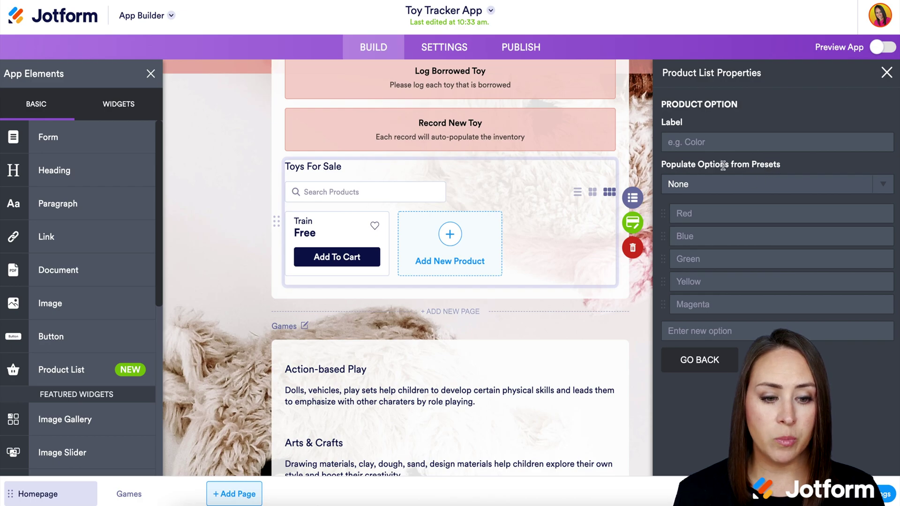
{"action": "left_click", "coordinate": [708, 142]}
{"action": "type", "text": "Color"}
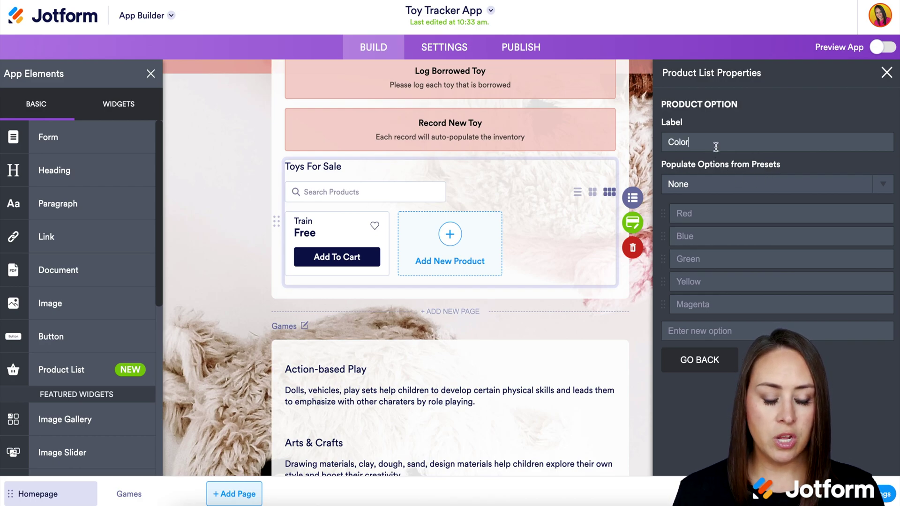
{"action": "left_click", "coordinate": [738, 185]}
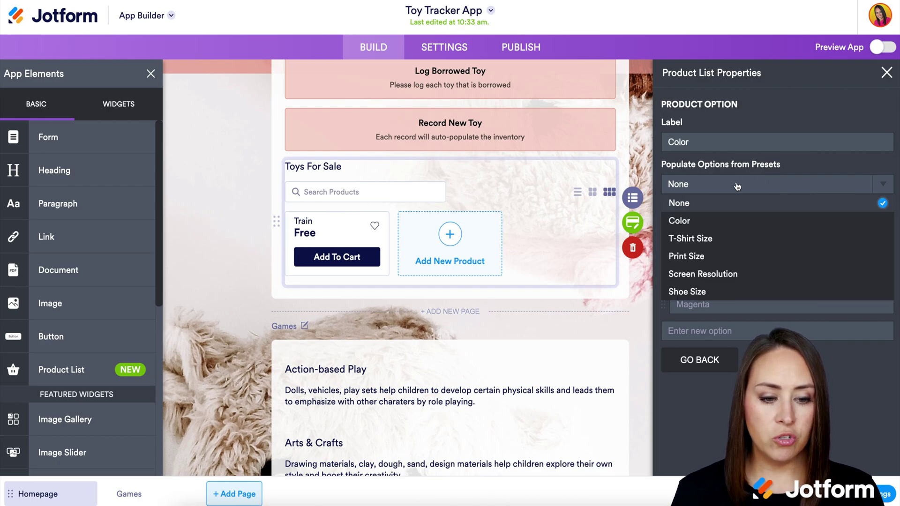
{"action": "left_click", "coordinate": [695, 222]}
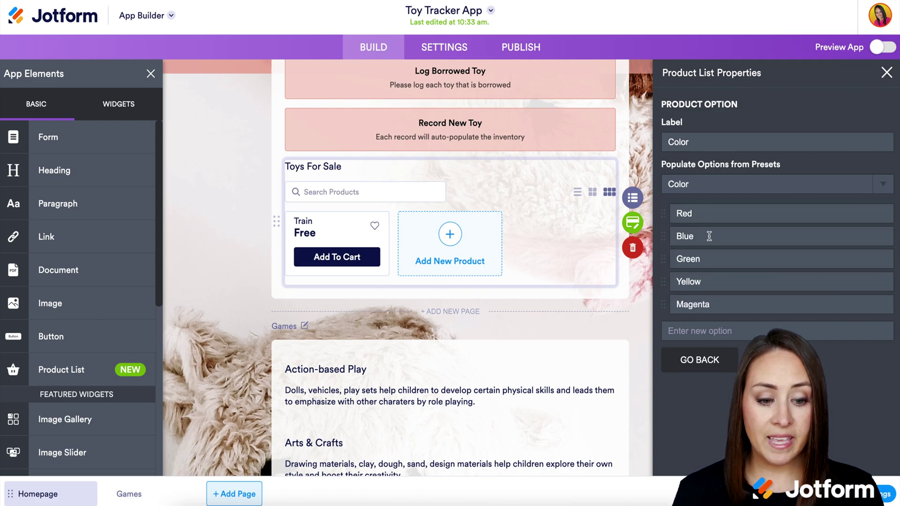
{"action": "left_click", "coordinate": [714, 307]}
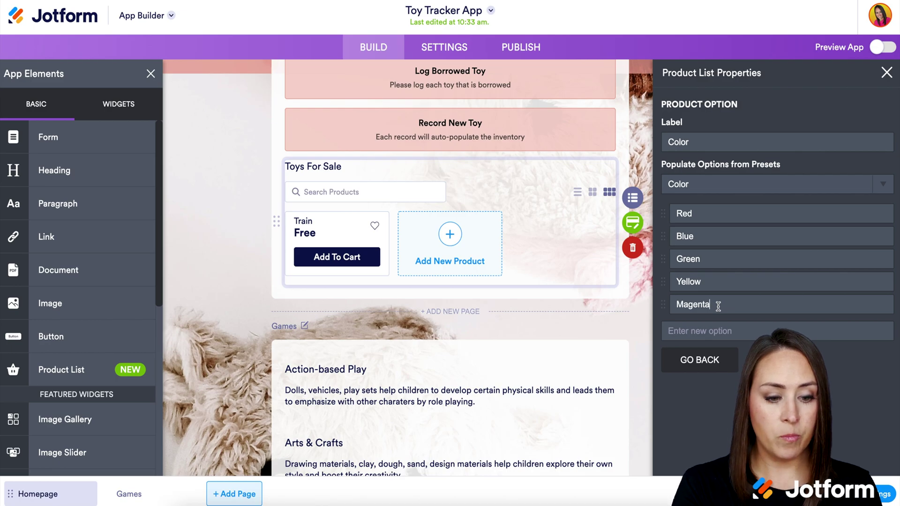
{"action": "key", "text": "BackSpace"}
{"action": "key", "text": "BackSpace"}
{"action": "key", "text": "BackSpace"}
{"action": "key", "text": "BackSpace"}
{"action": "key", "text": "BackSpace"}
{"action": "key", "text": "BackSpace"}
{"action": "key", "text": "BackSpace"}
{"action": "key", "text": "BackSpace"}
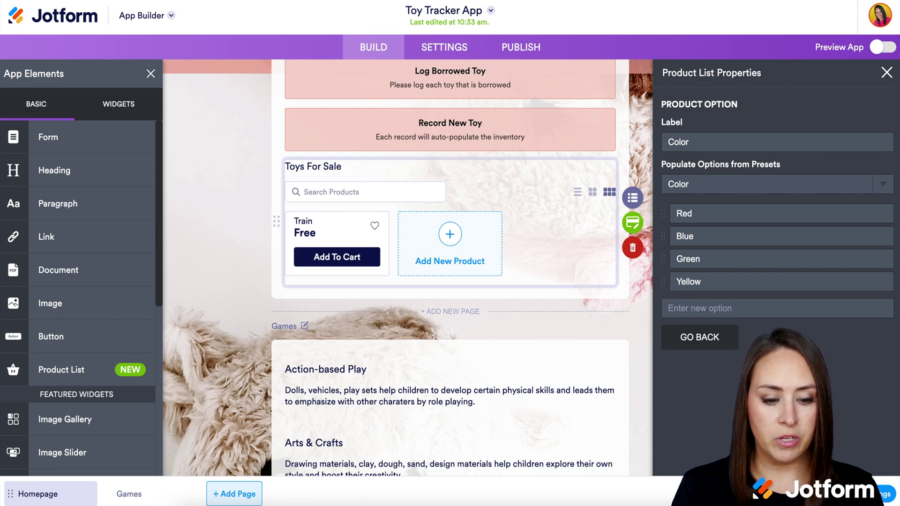
{"action": "left_click", "coordinate": [715, 347]}
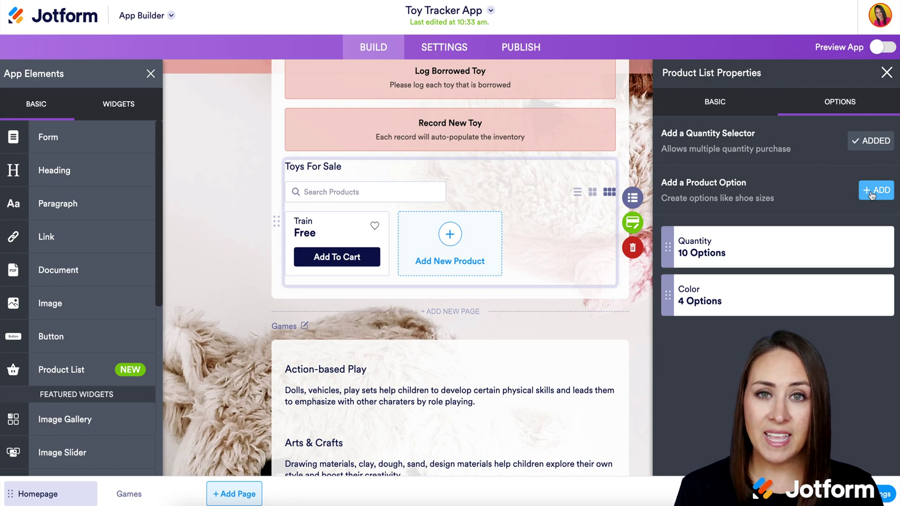
Add a second product named Doll to the Toys For Sale list
{"action": "left_click", "coordinate": [724, 103]}
{"action": "scroll", "coordinate": [731, 281], "scroll_direction": "down", "scroll_amount": 2}
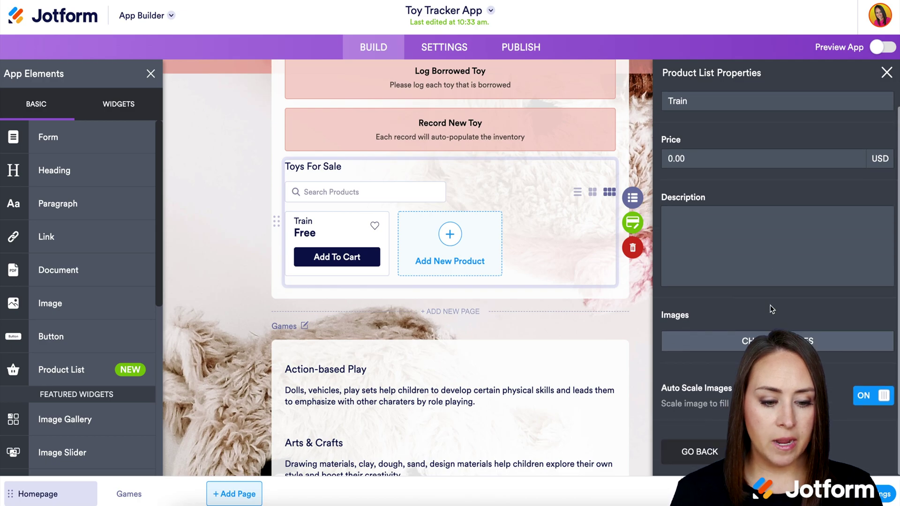
{"action": "left_click", "coordinate": [698, 451]}
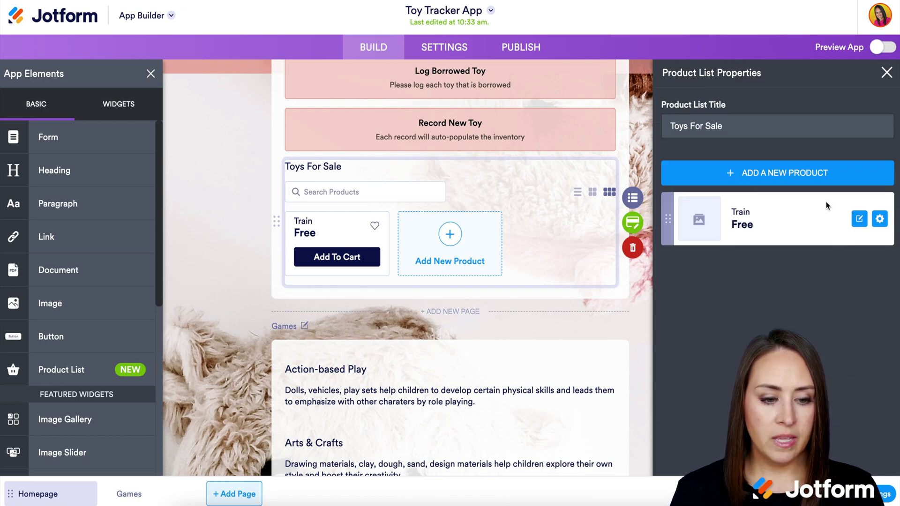
{"action": "left_click", "coordinate": [812, 180]}
{"action": "left_click", "coordinate": [724, 153]}
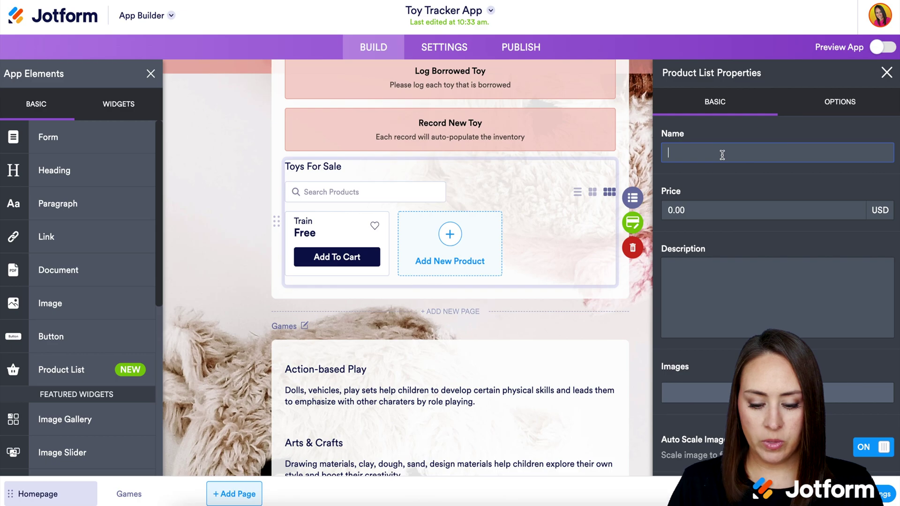
{"action": "type", "text": "Doll"}
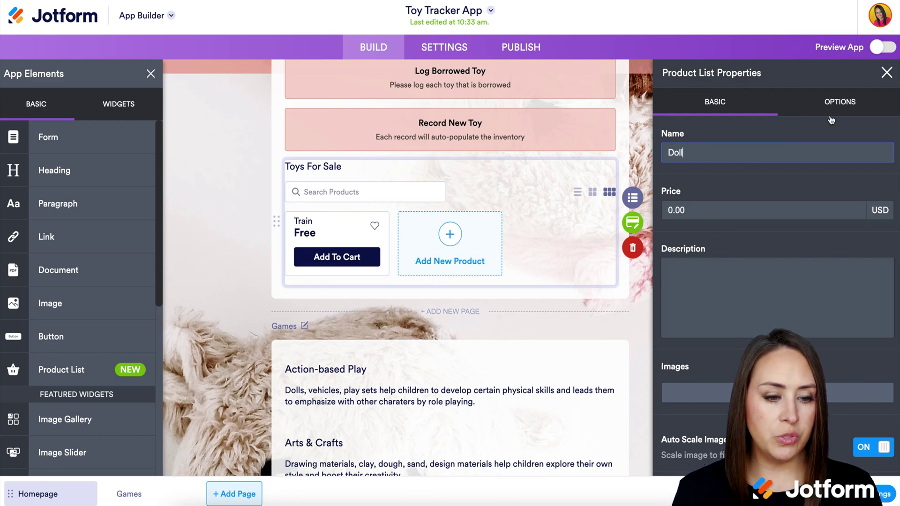
Give the Doll a 1–10 quantity selector and a Color preset option
{"action": "left_click", "coordinate": [846, 107]}
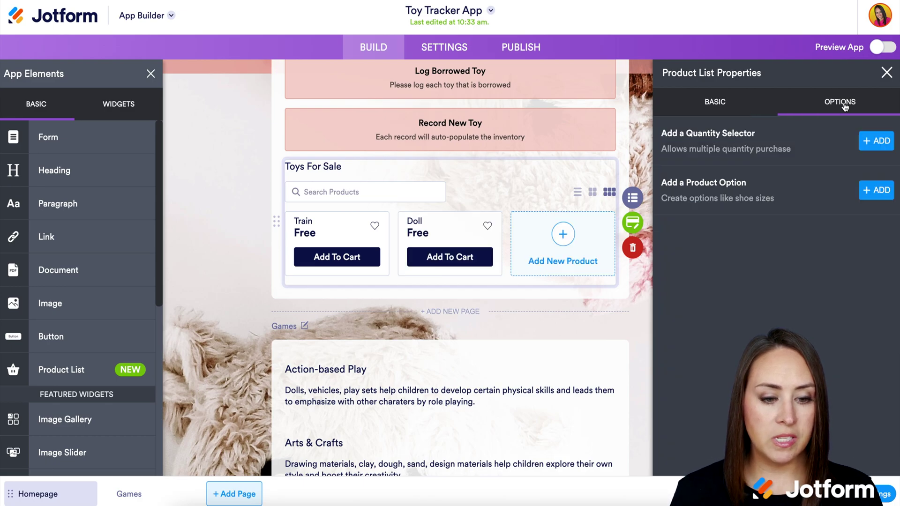
{"action": "left_click", "coordinate": [865, 143]}
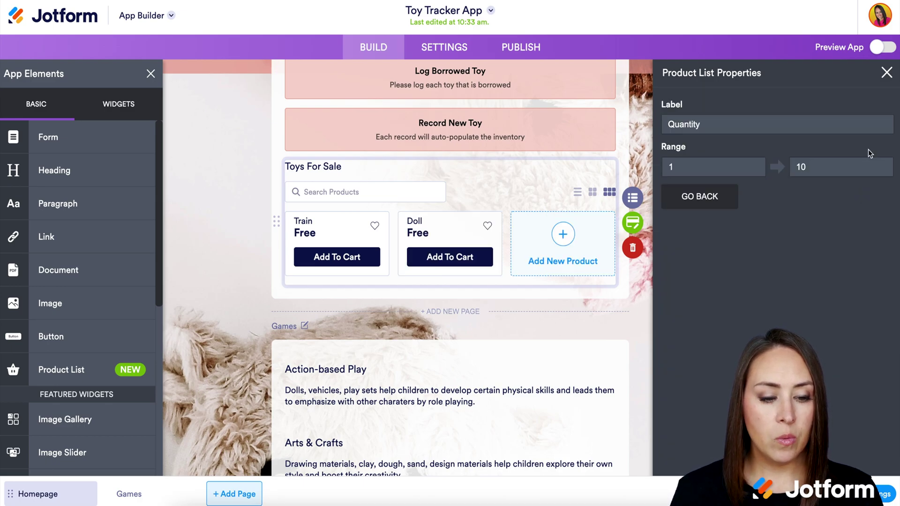
{"action": "left_click", "coordinate": [721, 208]}
{"action": "left_click", "coordinate": [878, 189]}
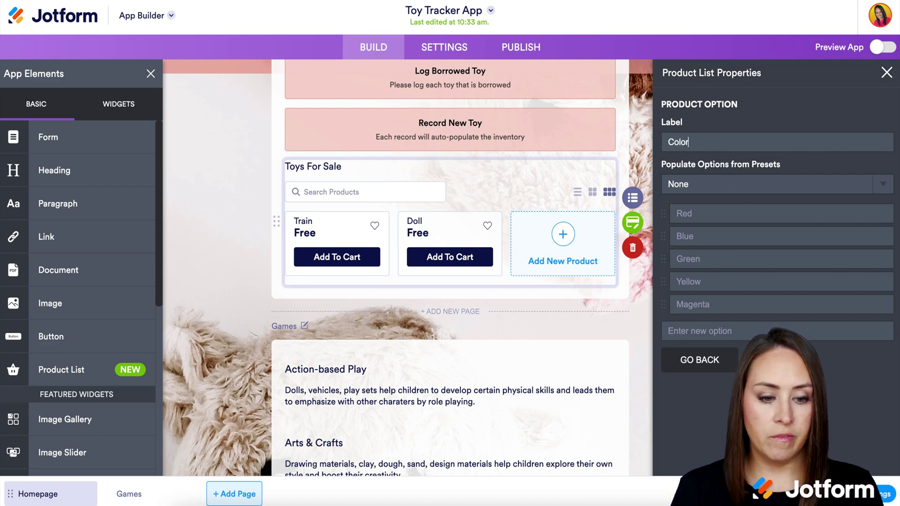
{"action": "left_click", "coordinate": [734, 194]}
{"action": "left_click", "coordinate": [711, 218]}
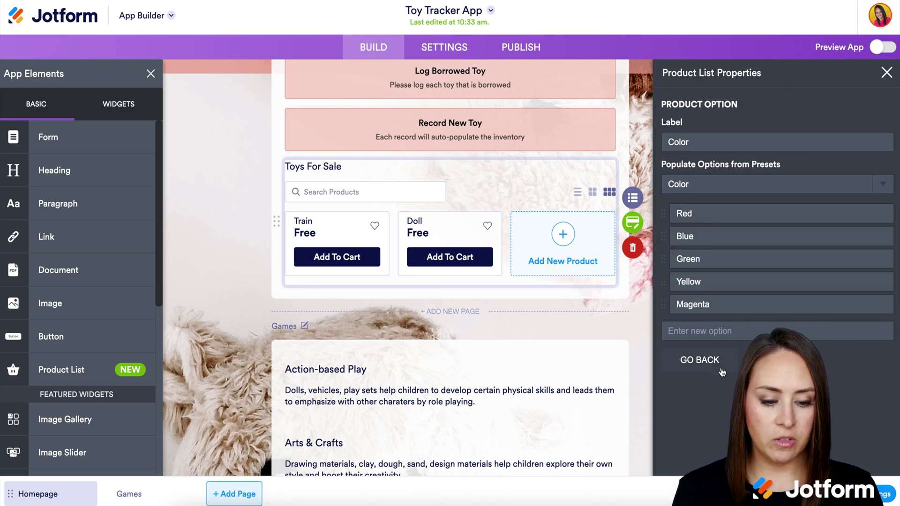
{"action": "left_click", "coordinate": [700, 360]}
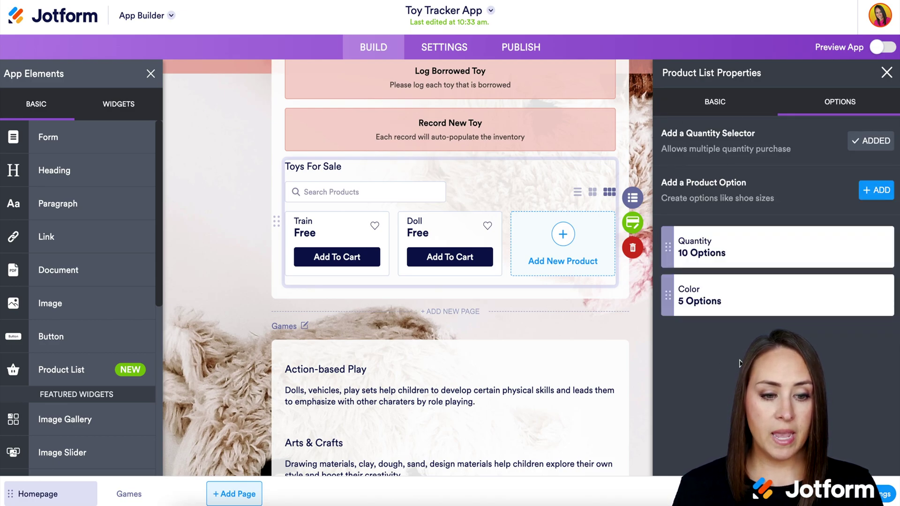
Close Product List Properties, leaving Train and Doll in the list
{"action": "left_click", "coordinate": [717, 109]}
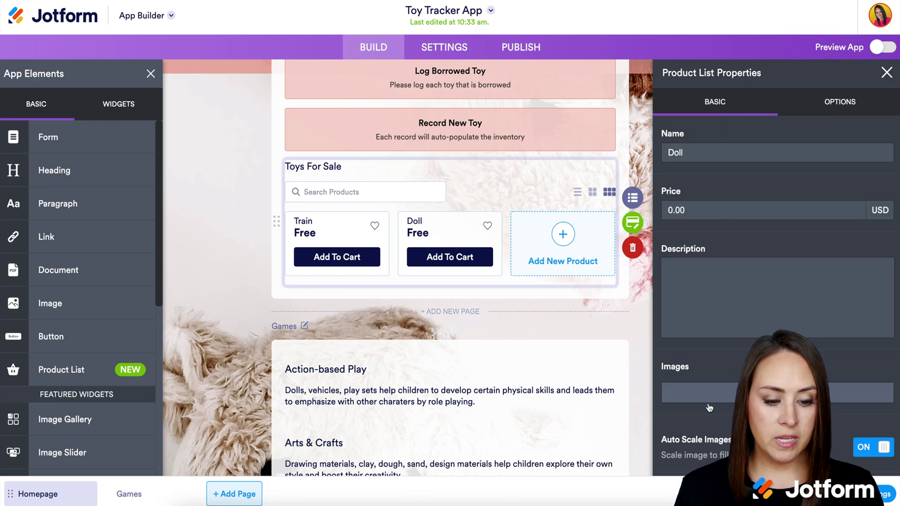
{"action": "scroll", "coordinate": [709, 408], "scroll_direction": "down", "scroll_amount": 2}
{"action": "left_click", "coordinate": [695, 455]}
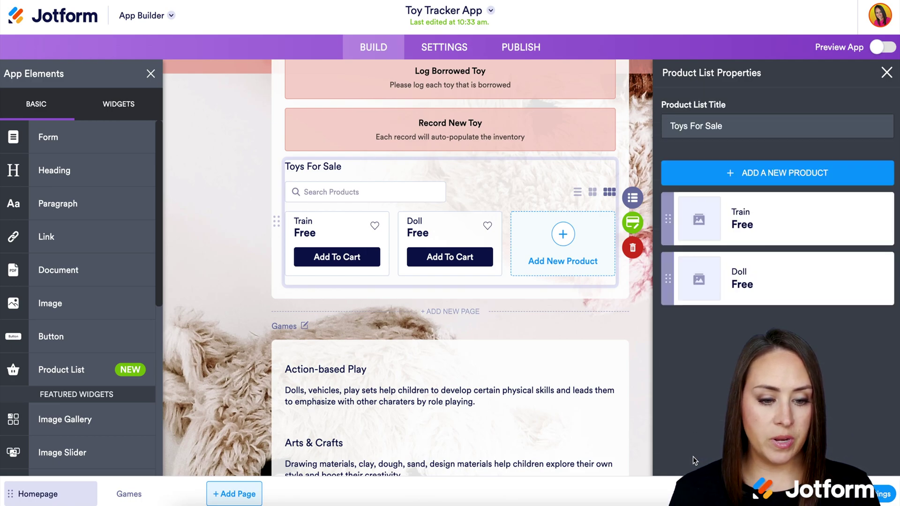
{"action": "left_click", "coordinate": [887, 73]}
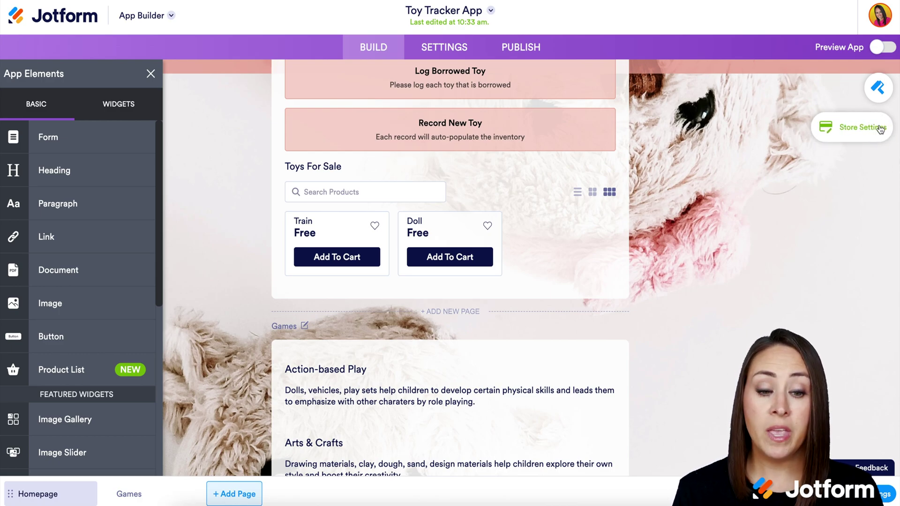
Choose Square as the payment integration in the Toys For Sale store settings
{"action": "left_click", "coordinate": [548, 191]}
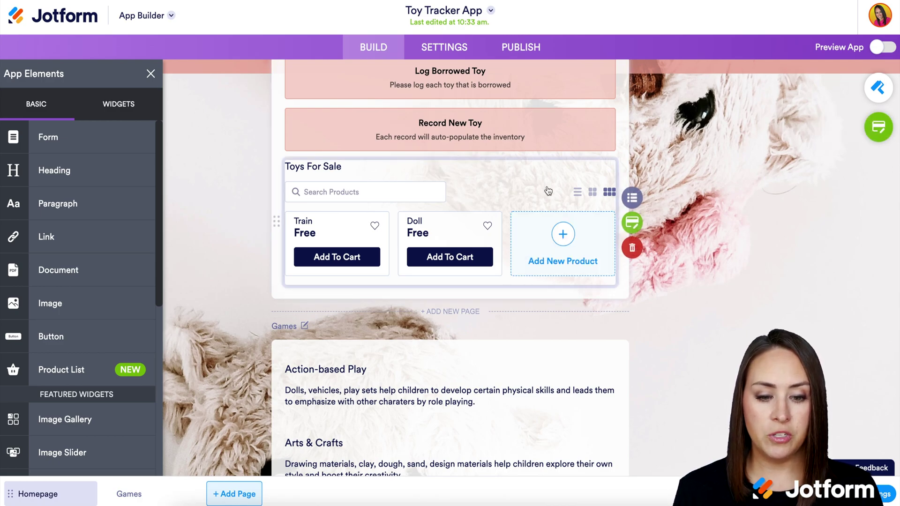
{"action": "left_click", "coordinate": [638, 226]}
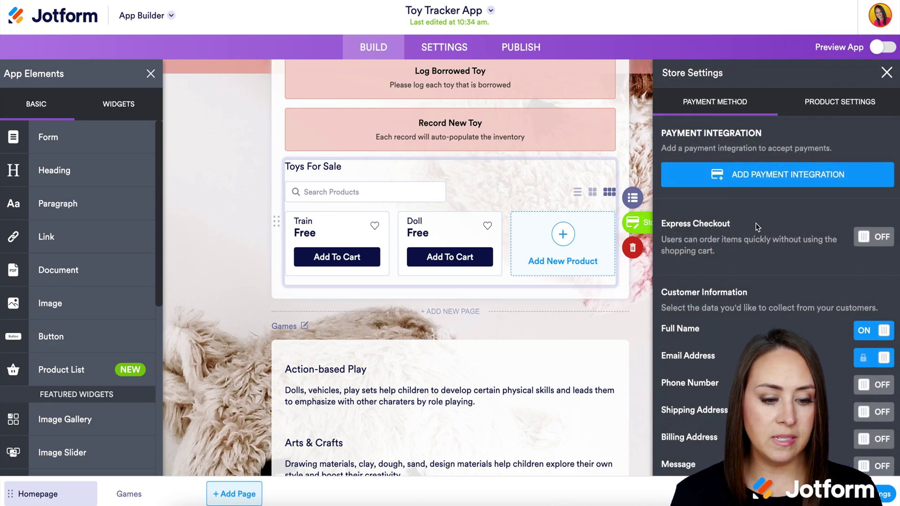
{"action": "left_click", "coordinate": [796, 179]}
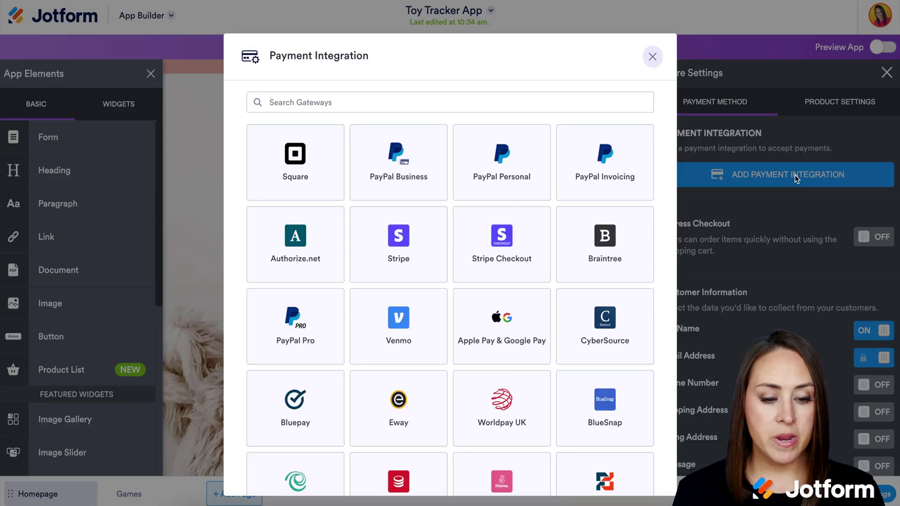
{"action": "scroll", "coordinate": [591, 300], "scroll_direction": "down", "scroll_amount": 3}
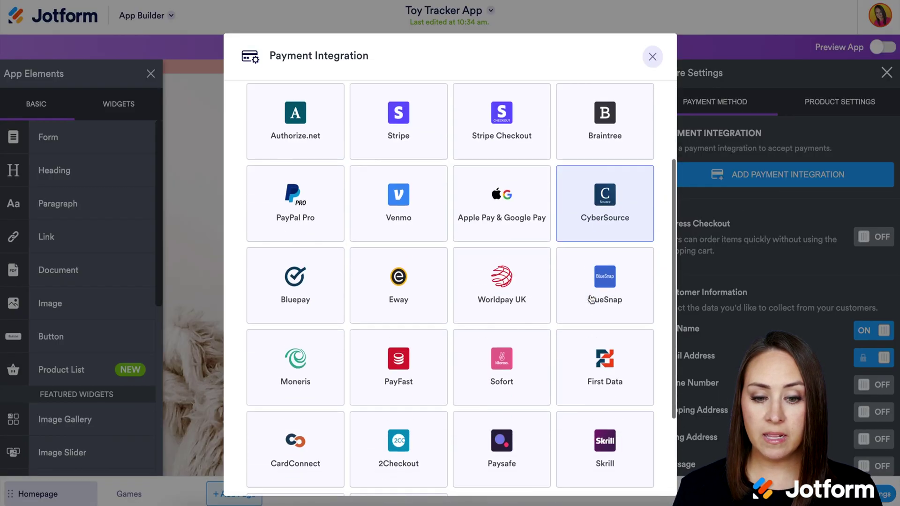
{"action": "scroll", "coordinate": [591, 300], "scroll_direction": "up", "scroll_amount": 3}
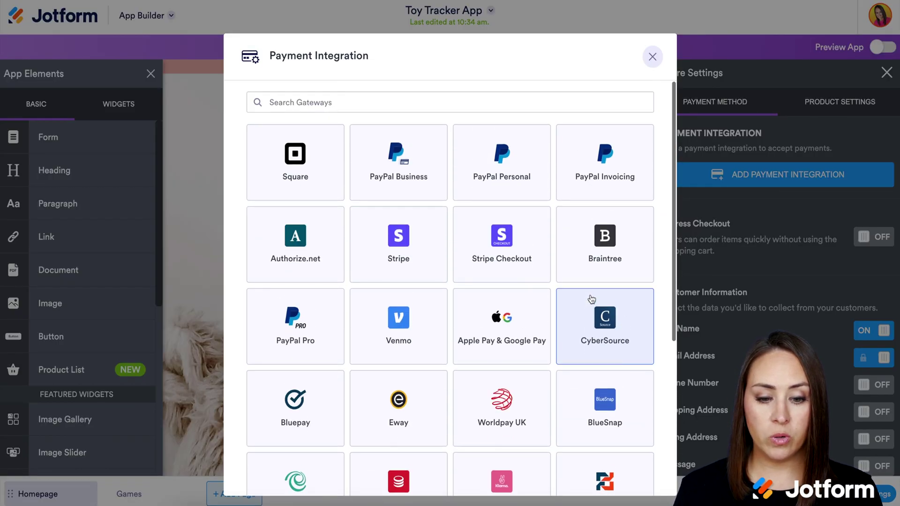
{"action": "left_click", "coordinate": [311, 162]}
Connect the Square account, enable Apple Pay and Google Pay, and save
{"action": "left_click", "coordinate": [604, 151]}
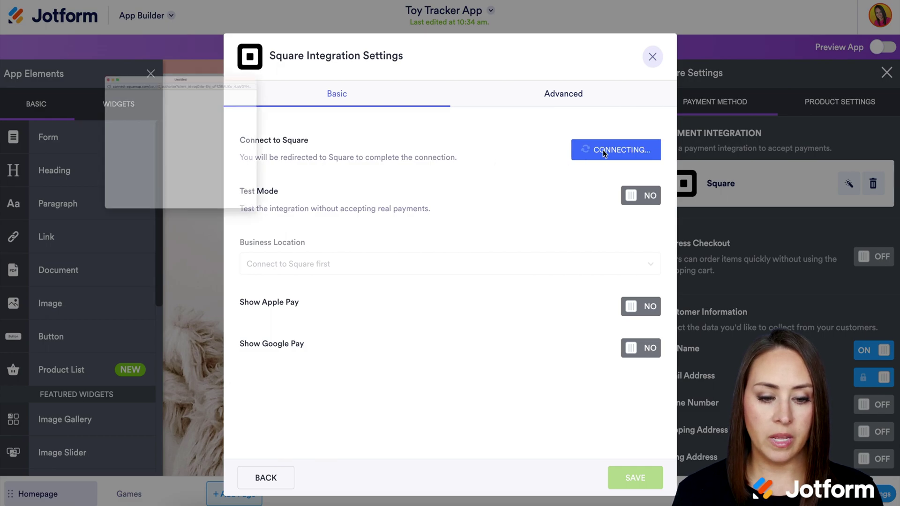
{"action": "left_click", "coordinate": [647, 307]}
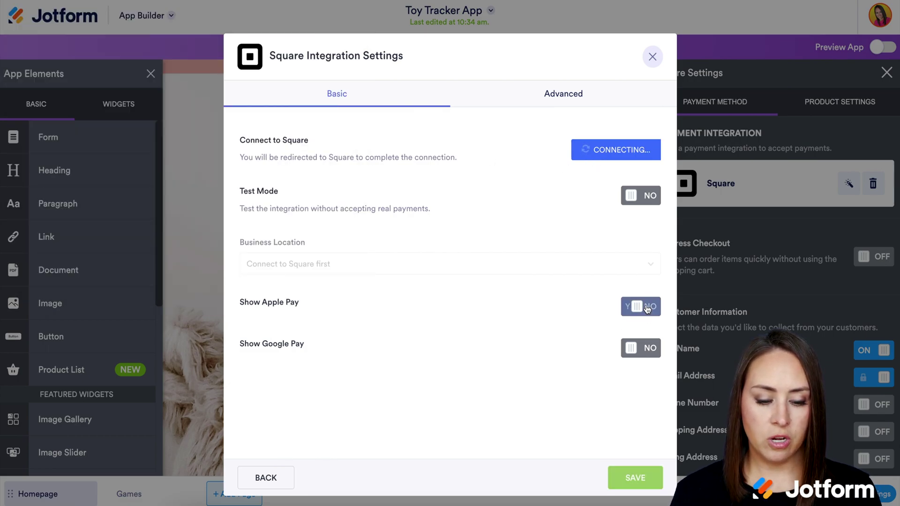
{"action": "left_click", "coordinate": [645, 349]}
{"action": "left_click", "coordinate": [642, 307]}
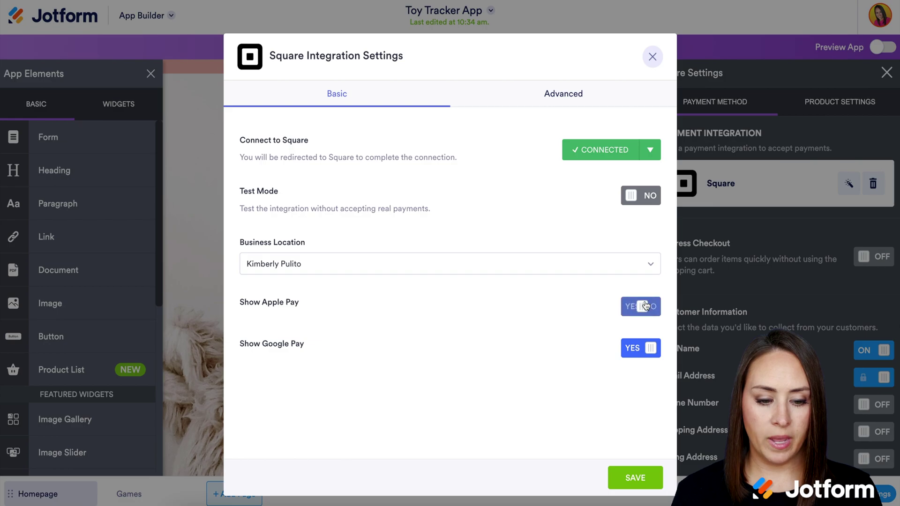
{"action": "left_click", "coordinate": [632, 474]}
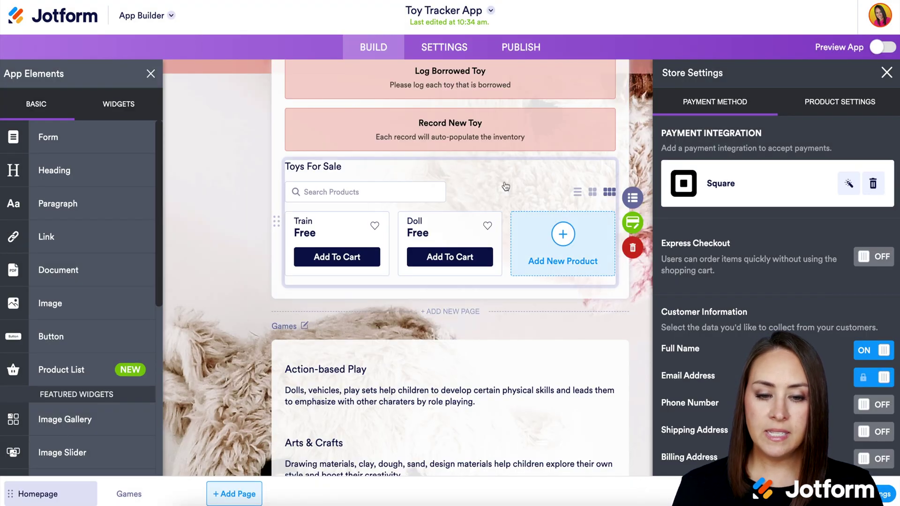
Launch the live Toy Tracker app in a new tab from the Publish page
{"action": "left_click", "coordinate": [520, 52]}
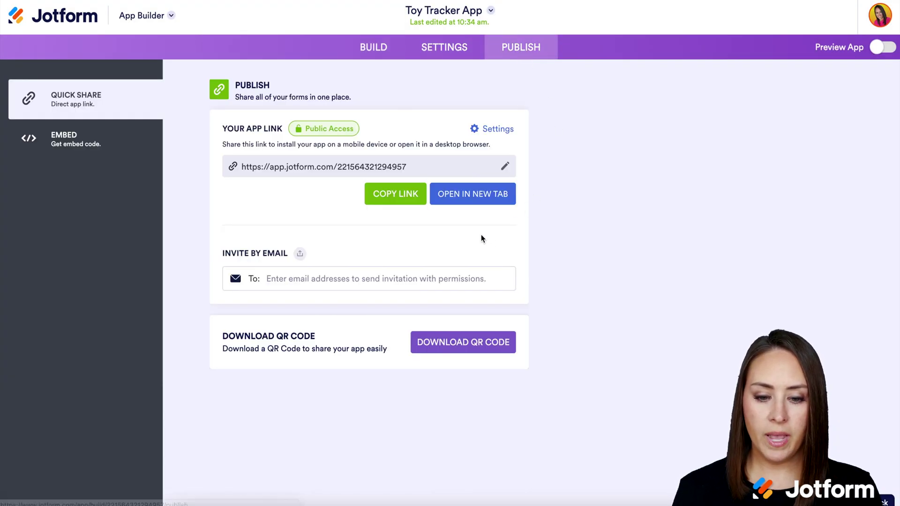
{"action": "left_click", "coordinate": [473, 195]}
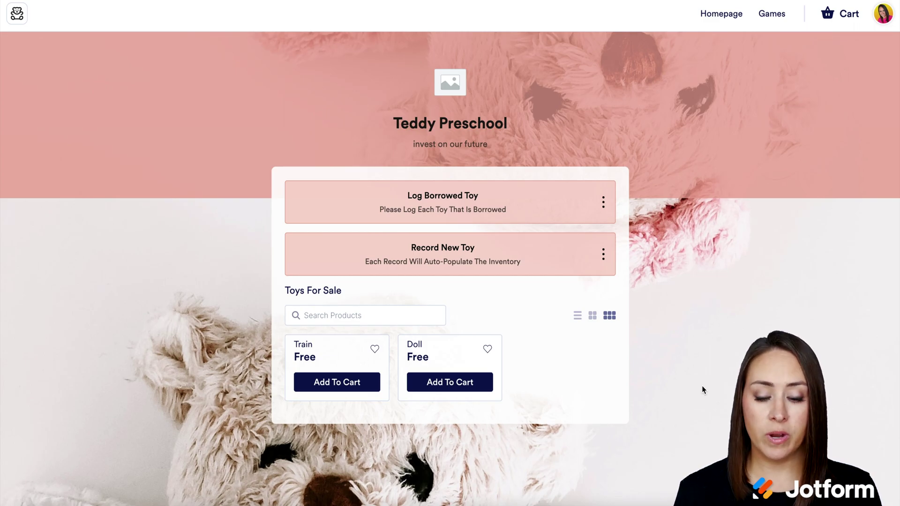
Favorite the Train and add a green Doll to the cart
{"action": "left_click", "coordinate": [374, 349]}
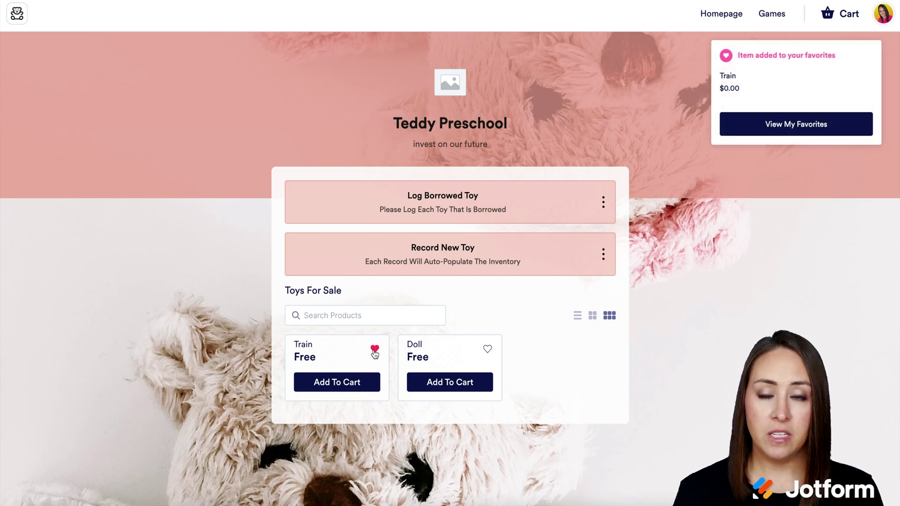
{"action": "left_click", "coordinate": [462, 382]}
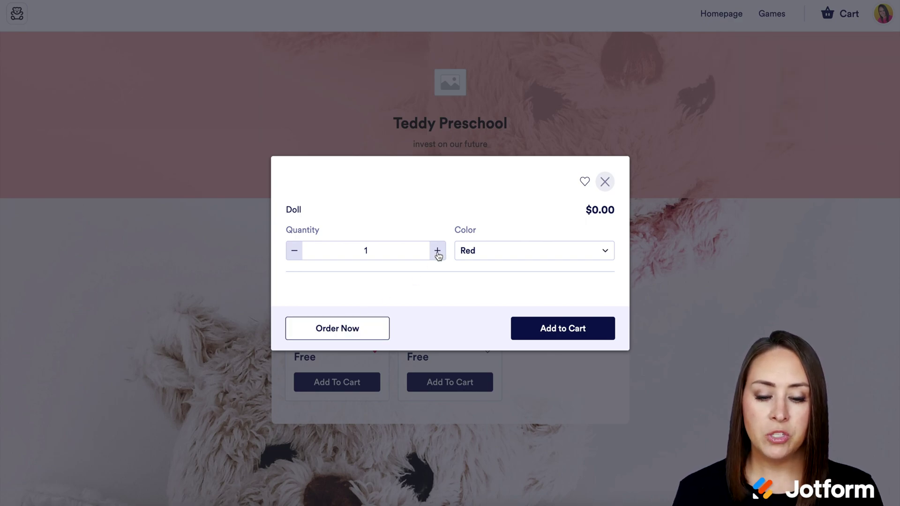
{"action": "left_click", "coordinate": [606, 256]}
{"action": "left_click", "coordinate": [535, 267]}
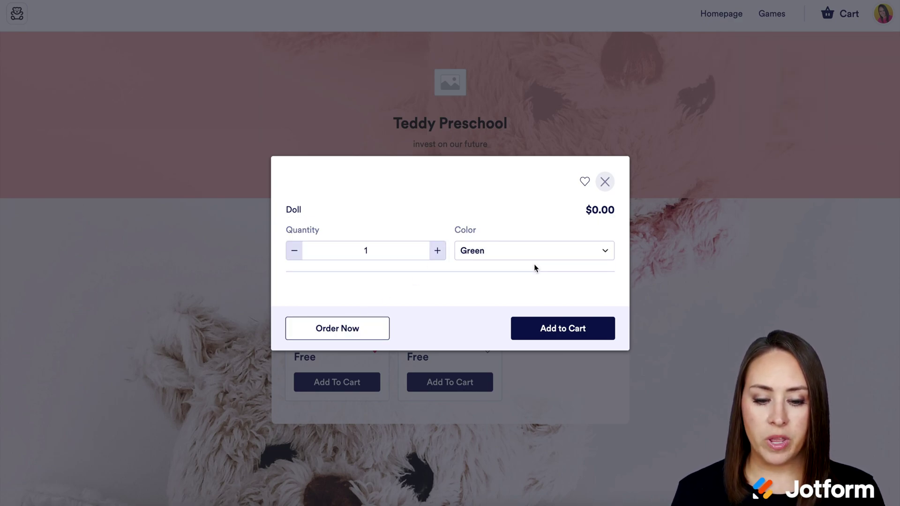
{"action": "left_click", "coordinate": [569, 336]}
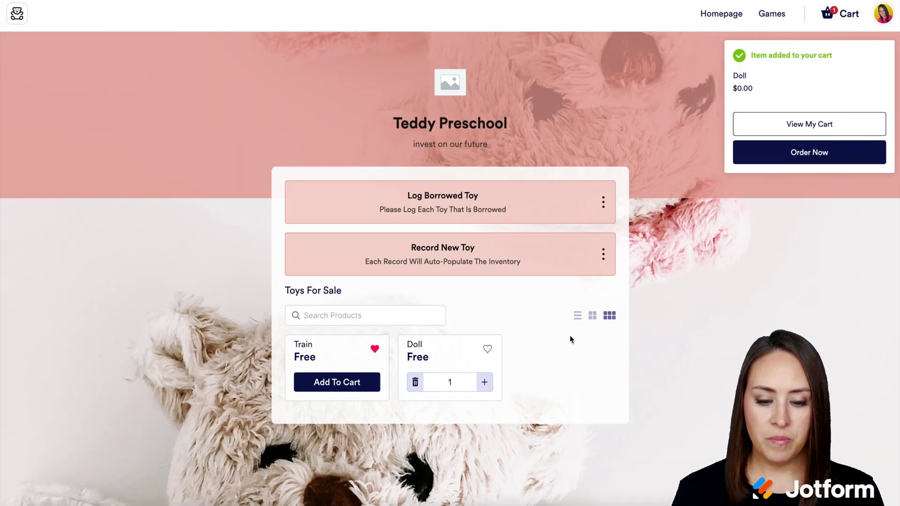
From the cart's Favorites, add the Train in Blue and continue to checkout
{"action": "left_click", "coordinate": [840, 21]}
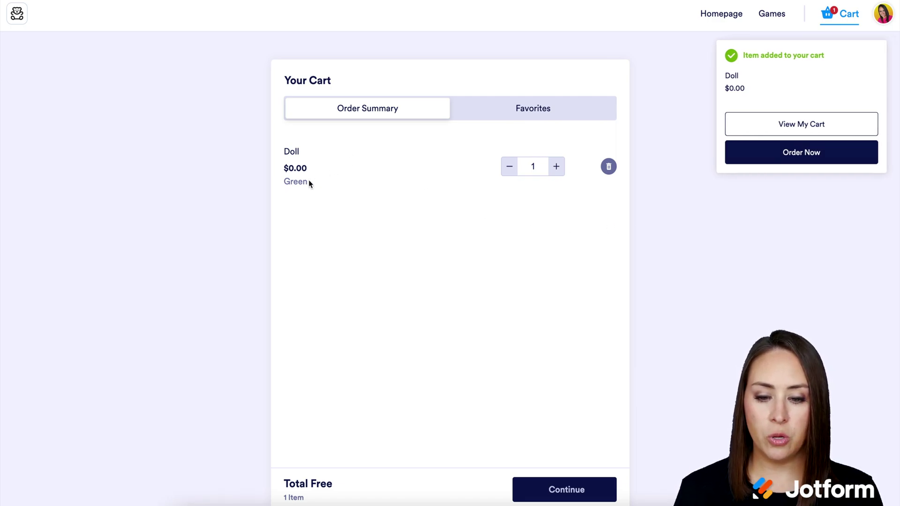
{"action": "left_click", "coordinate": [535, 109]}
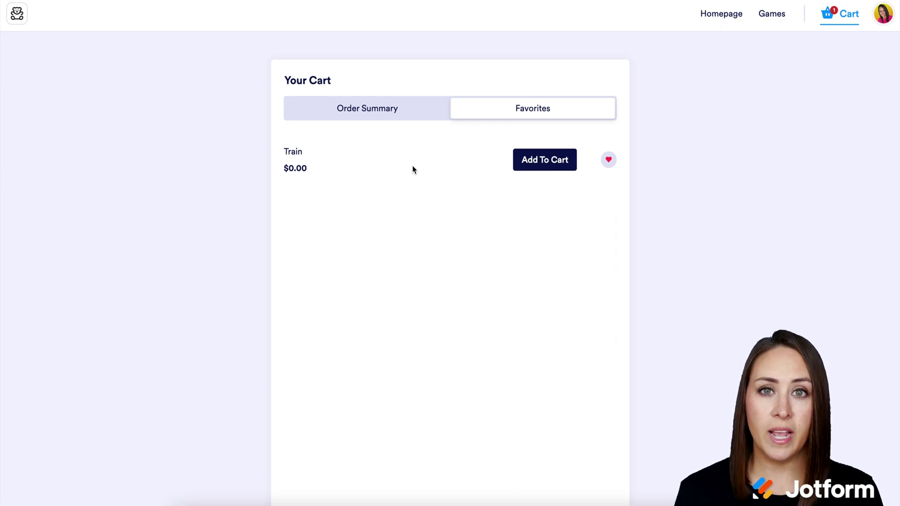
{"action": "left_click", "coordinate": [533, 163]}
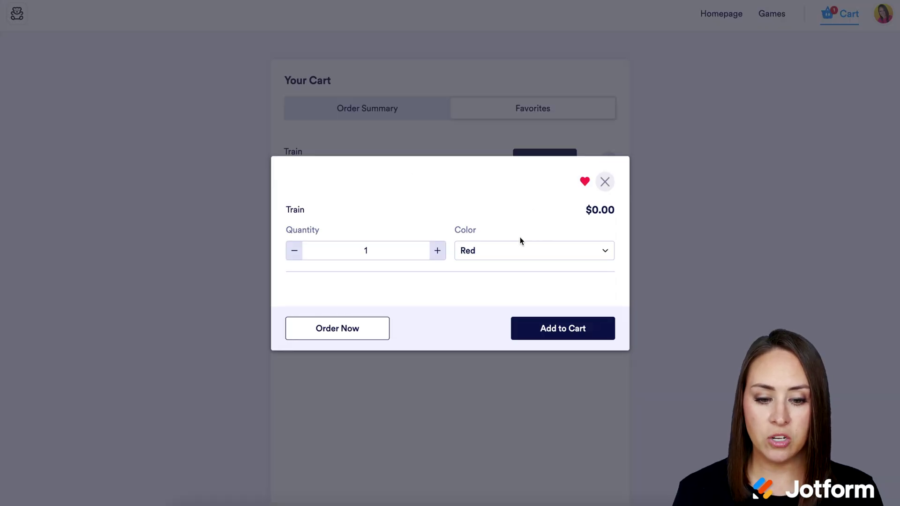
{"action": "left_click", "coordinate": [516, 249]}
{"action": "left_click", "coordinate": [493, 296]}
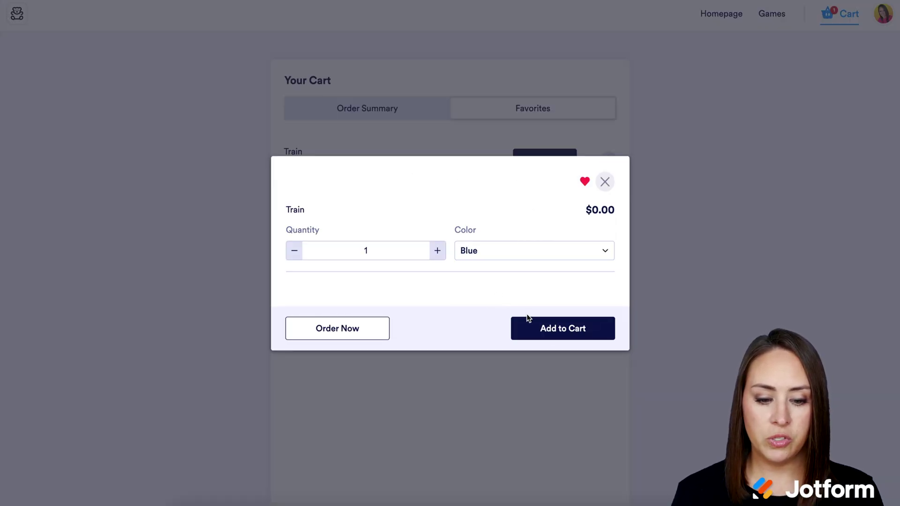
{"action": "left_click", "coordinate": [550, 342]}
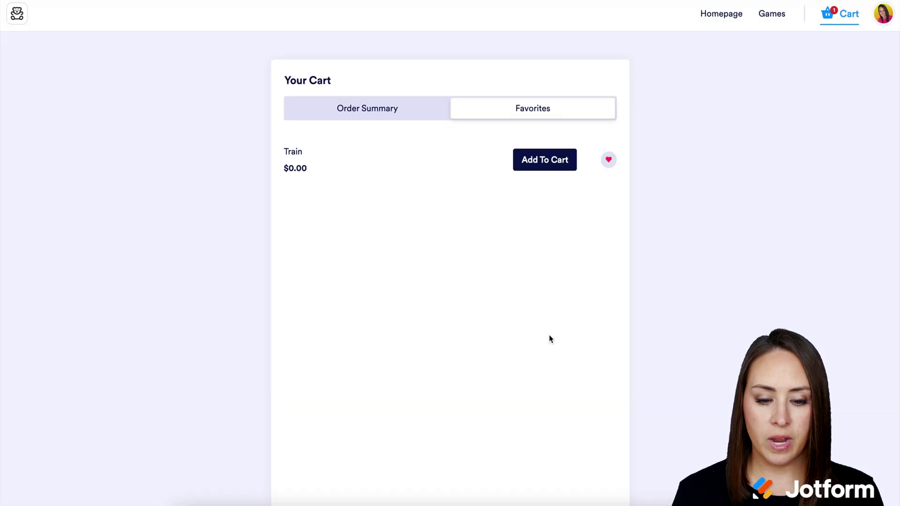
{"action": "left_click", "coordinate": [391, 110]}
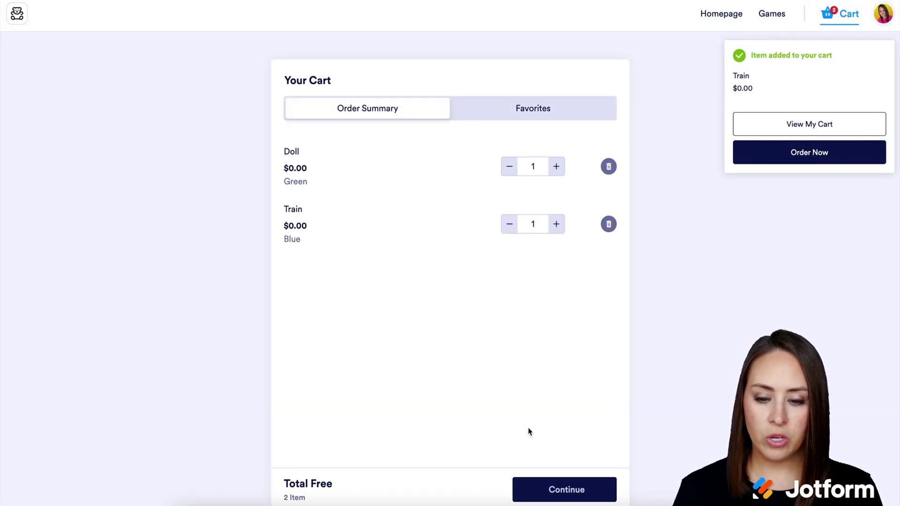
{"action": "left_click", "coordinate": [555, 490]}
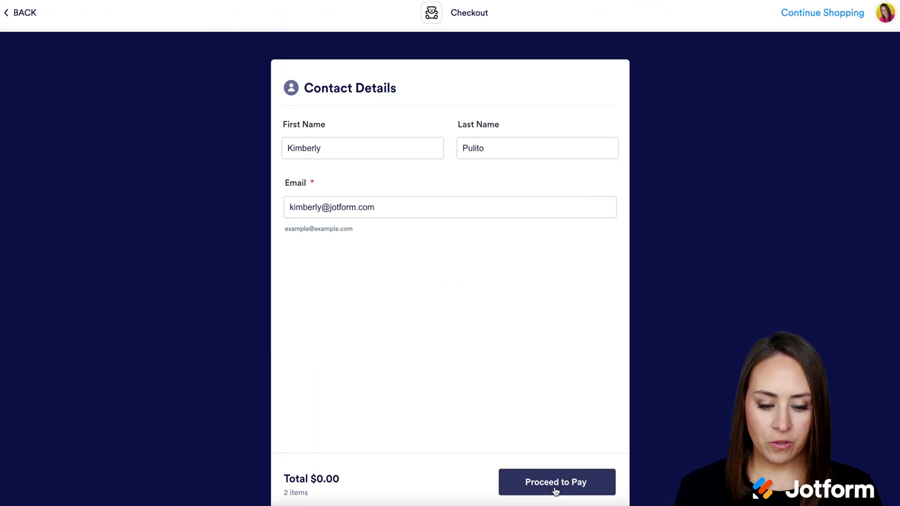
Place the $0.00 test order with Google Pay, then view My Previous Orders
{"action": "left_click", "coordinate": [555, 490]}
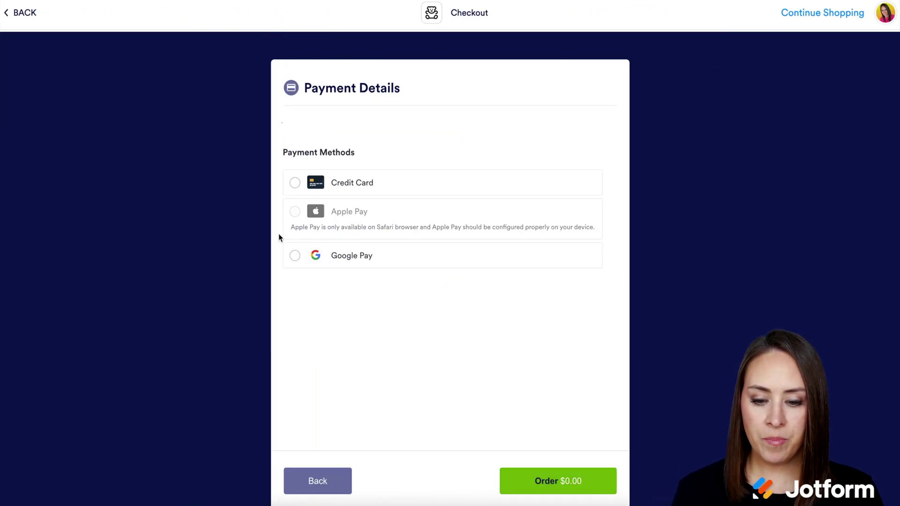
{"action": "left_click", "coordinate": [294, 256]}
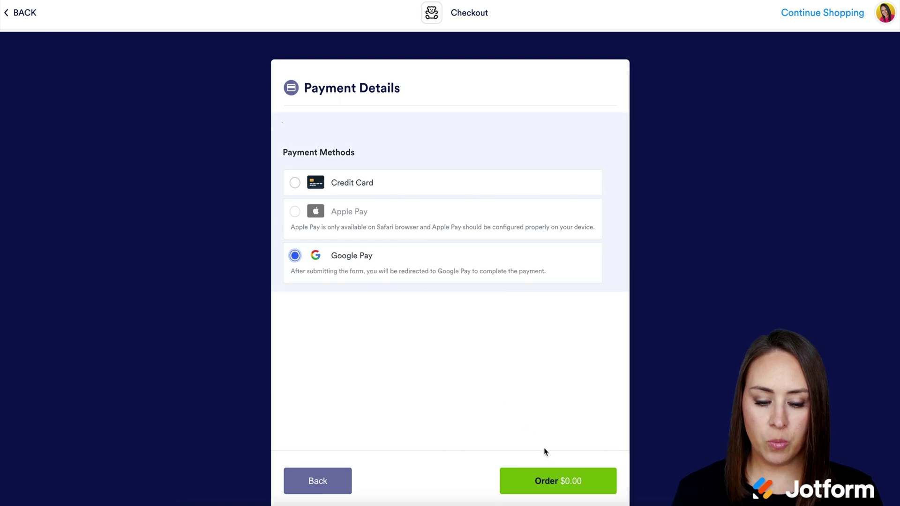
{"action": "left_click", "coordinate": [557, 487]}
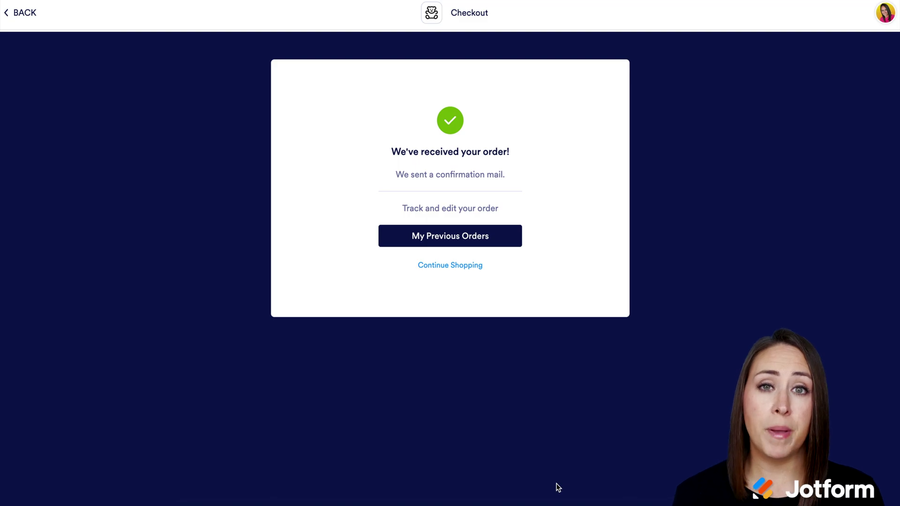
{"action": "left_click", "coordinate": [461, 243]}
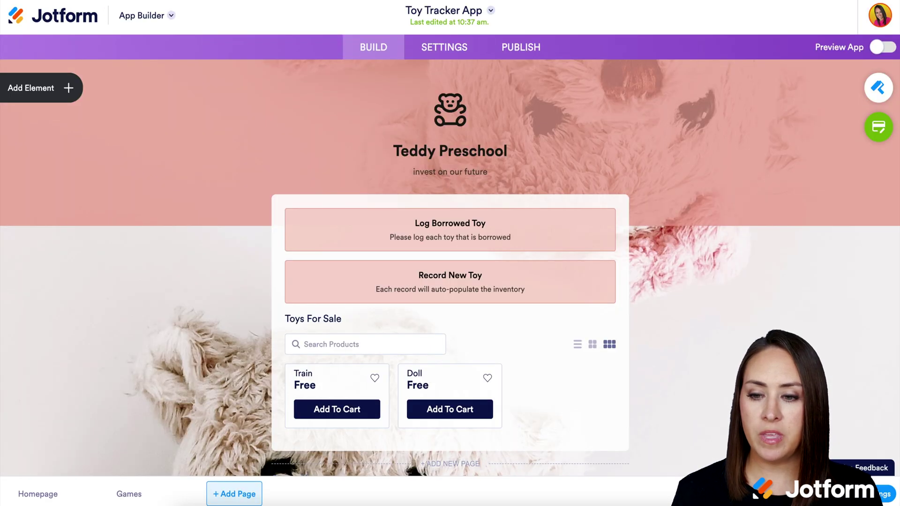
Open the Toy Tracker Orders table in Tables and inspect the test order's Doll and Train items
{"action": "left_click", "coordinate": [169, 17]}
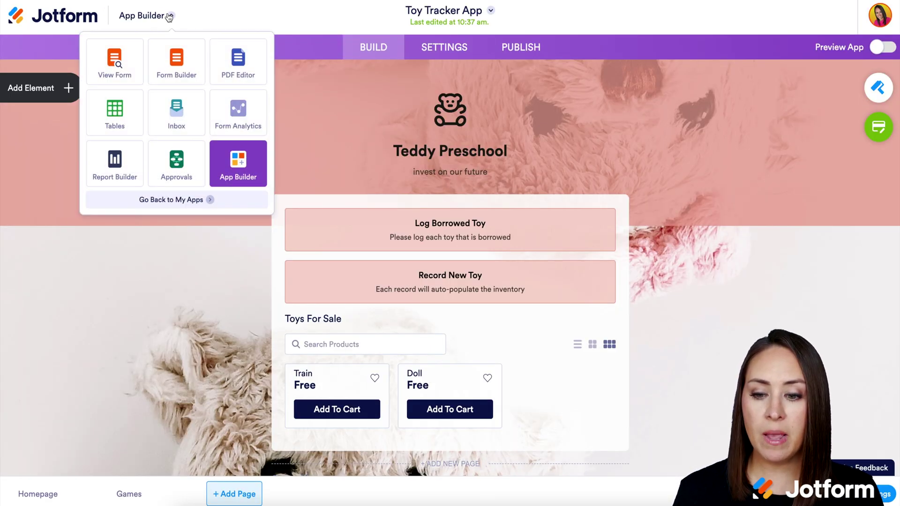
{"action": "left_click", "coordinate": [122, 127]}
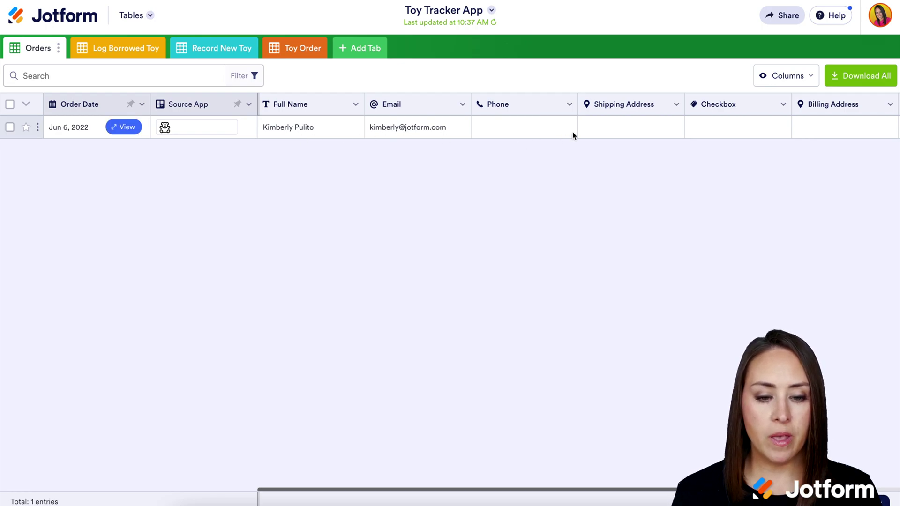
{"action": "scroll", "coordinate": [573, 133], "scroll_direction": "right", "scroll_amount": 5}
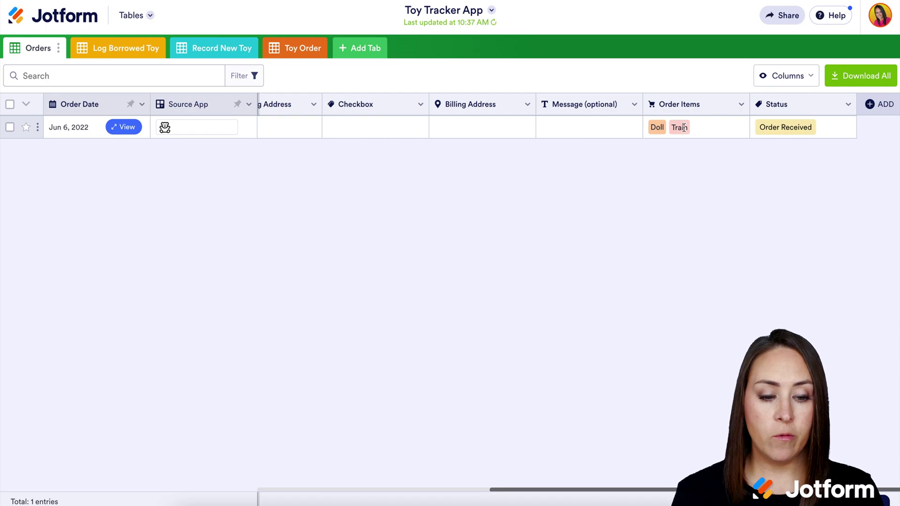
{"action": "left_click", "coordinate": [683, 128]}
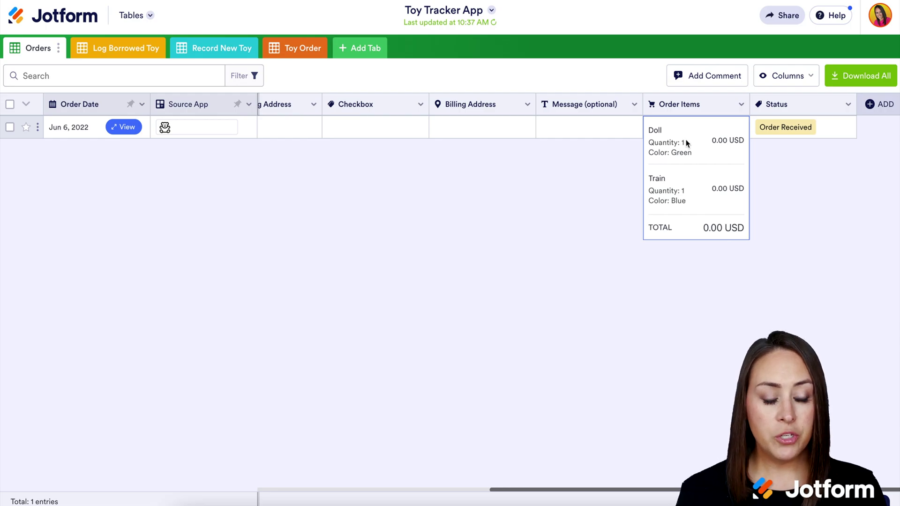
{"action": "left_click", "coordinate": [788, 185]}
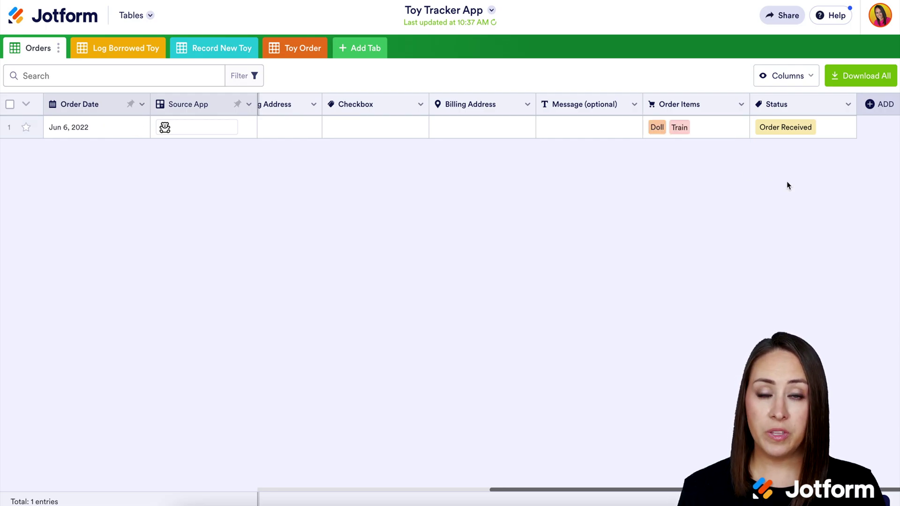
Add a new Orders column and list its button types, such as Send Email, Send PDF and Request Update
{"action": "left_click", "coordinate": [879, 105]}
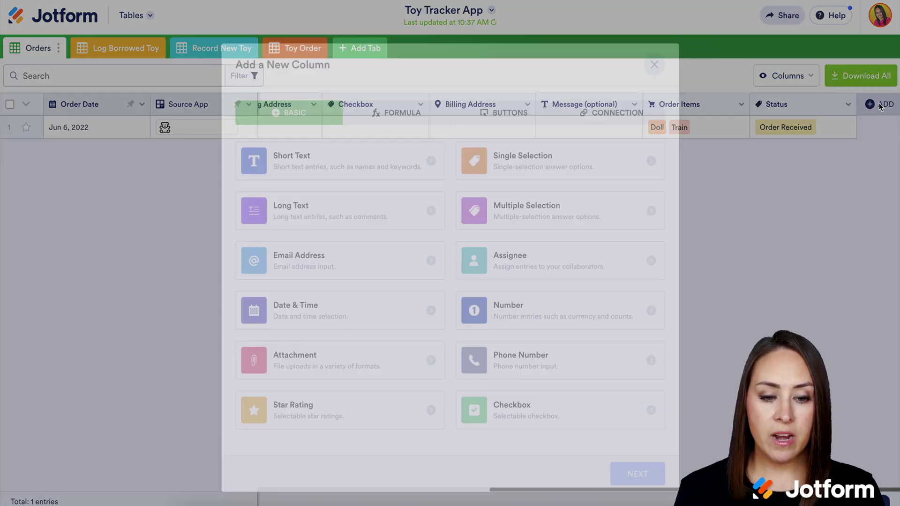
{"action": "left_click", "coordinate": [506, 99]}
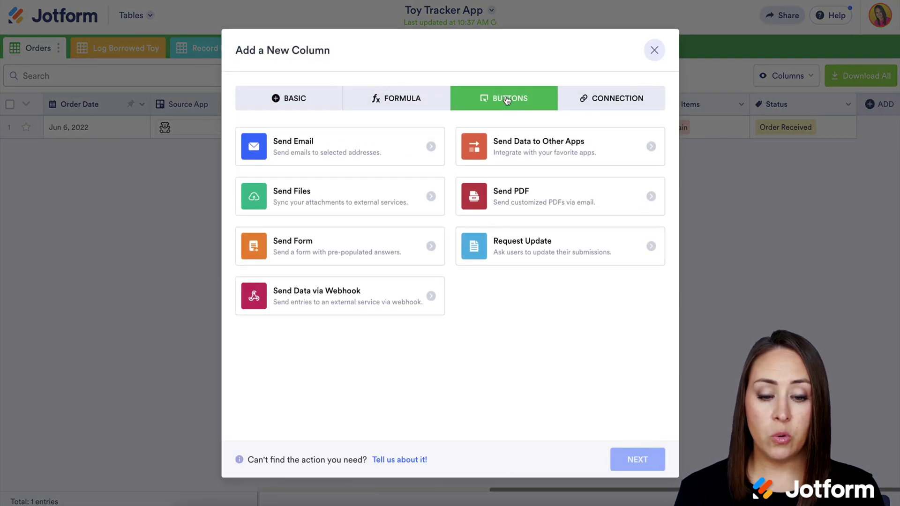